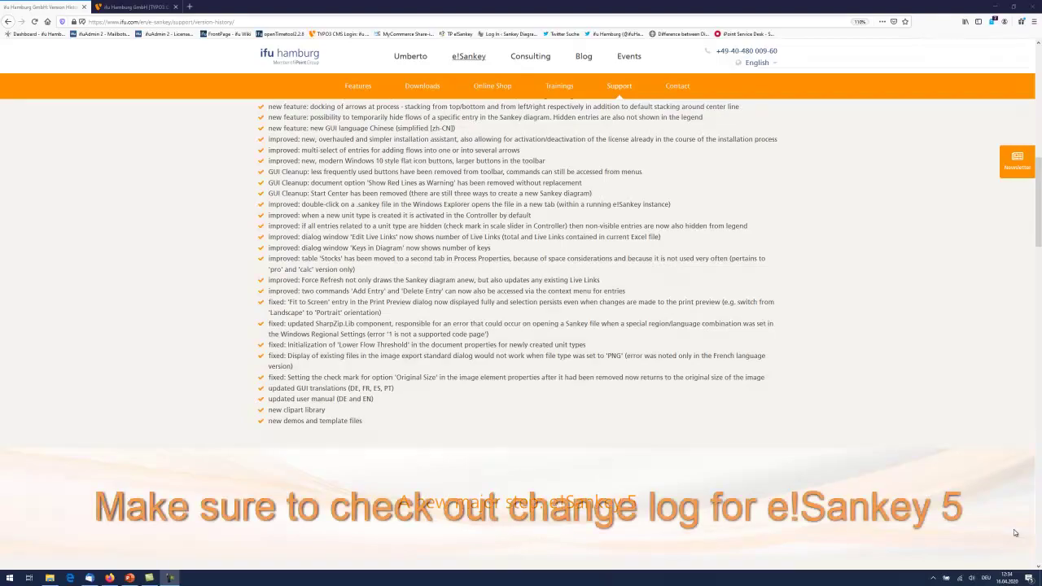
# - Scroll the ifu hamburg version-history page up to the start of the e!Sankey 5 feature list
pyautogui.scroll(4, 1015, 533)
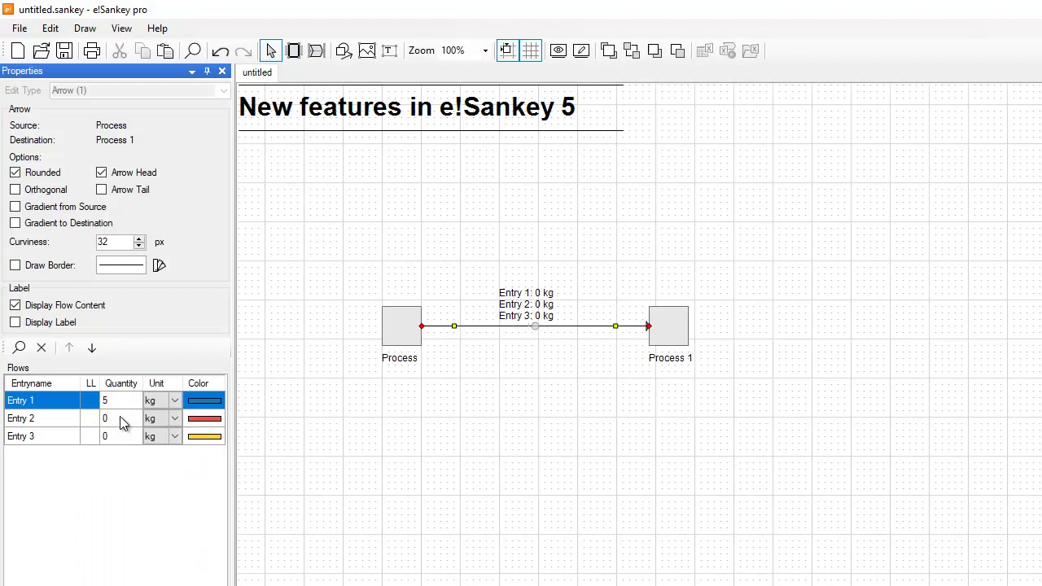
# - Enter flow quantities of 5, 7 and 12 kg for Entries 1–3 in the Flows grid
pyautogui.click(120, 416)
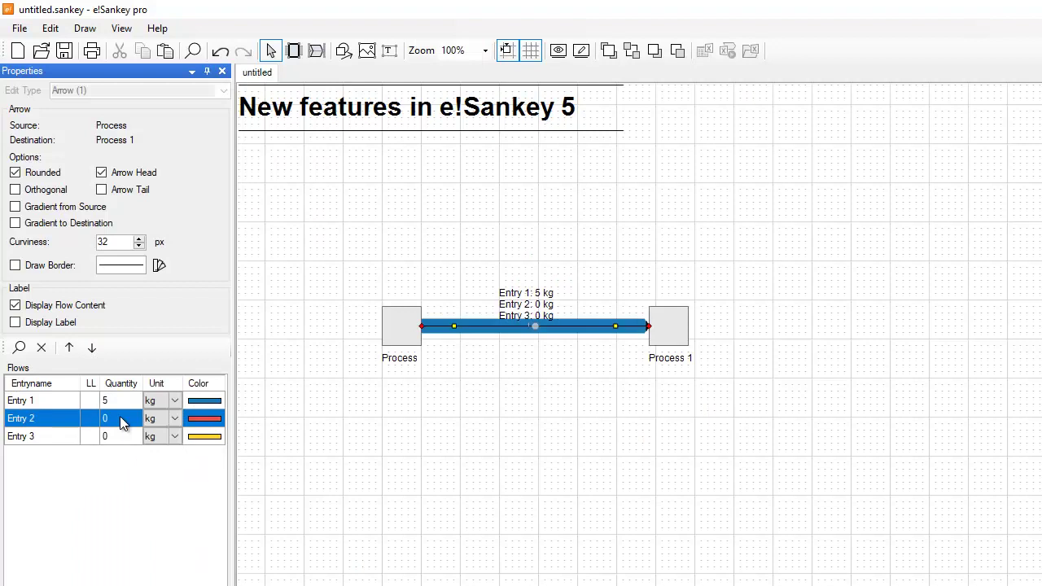
pyautogui.write('7')
pyautogui.click(120, 437)
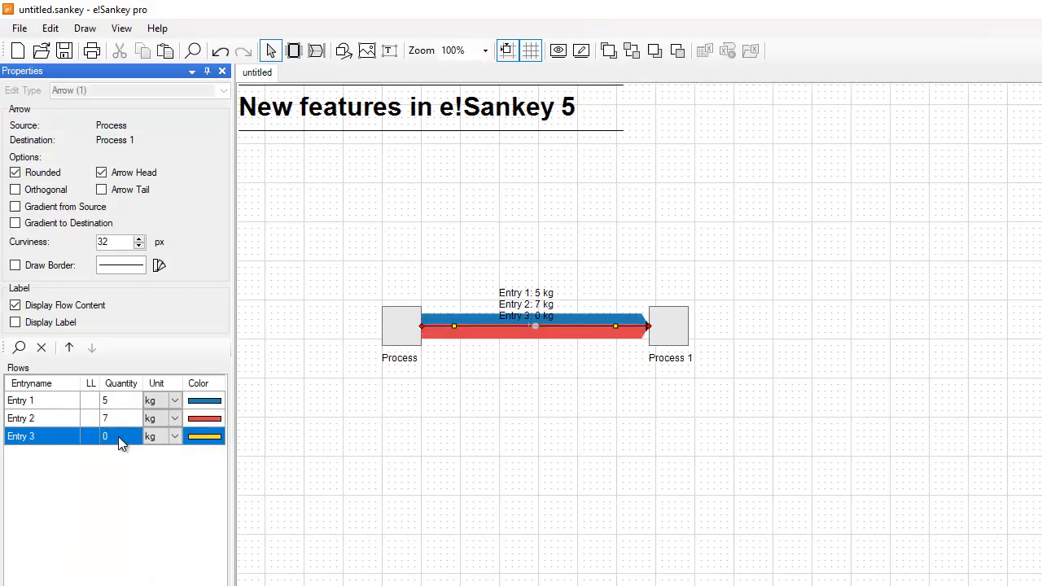
pyautogui.click(118, 436)
pyautogui.write('12')
pyautogui.press('Tab')
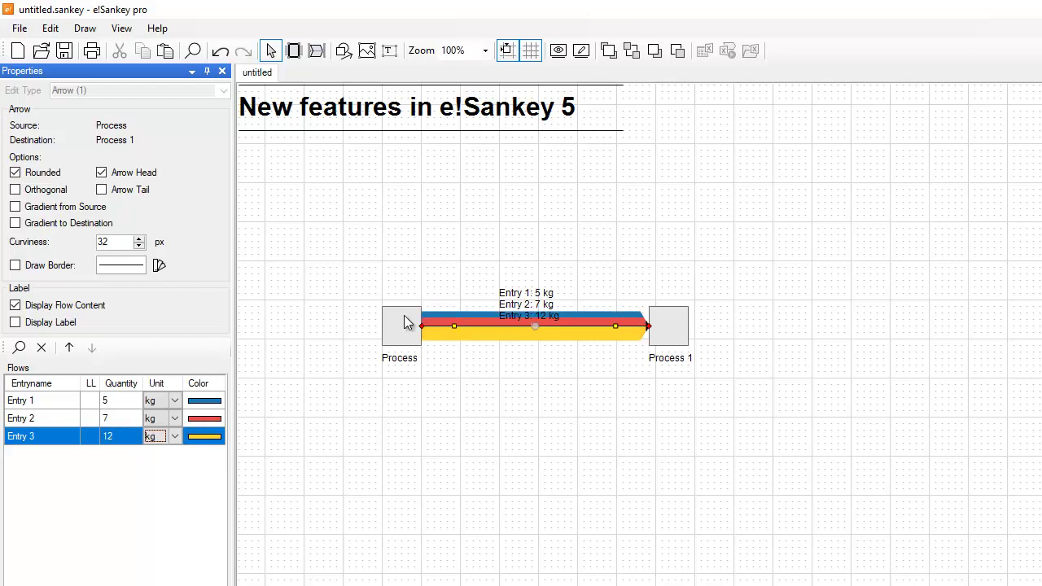
# - Nudge the flow label upward and enable Label Follows Arrow Width
pyautogui.moveTo(524, 316); pyautogui.dragTo(525, 303)
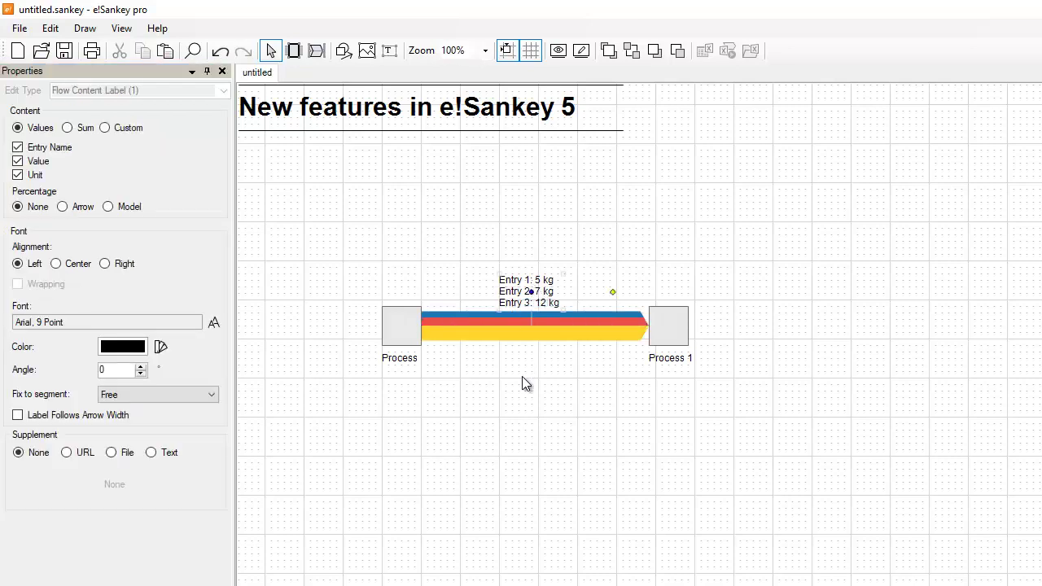
pyautogui.click(537, 411)
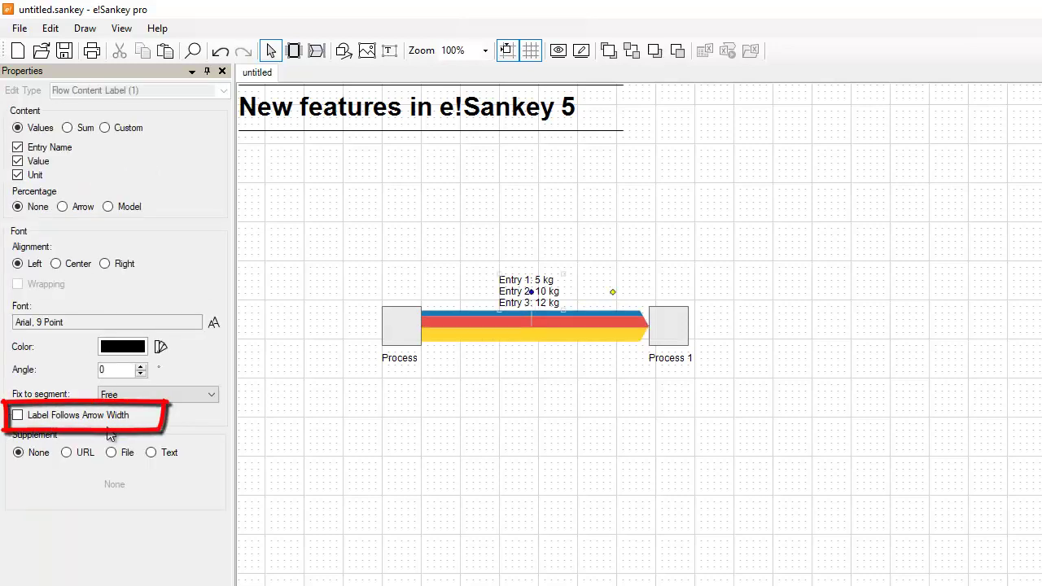
pyautogui.click(18, 416)
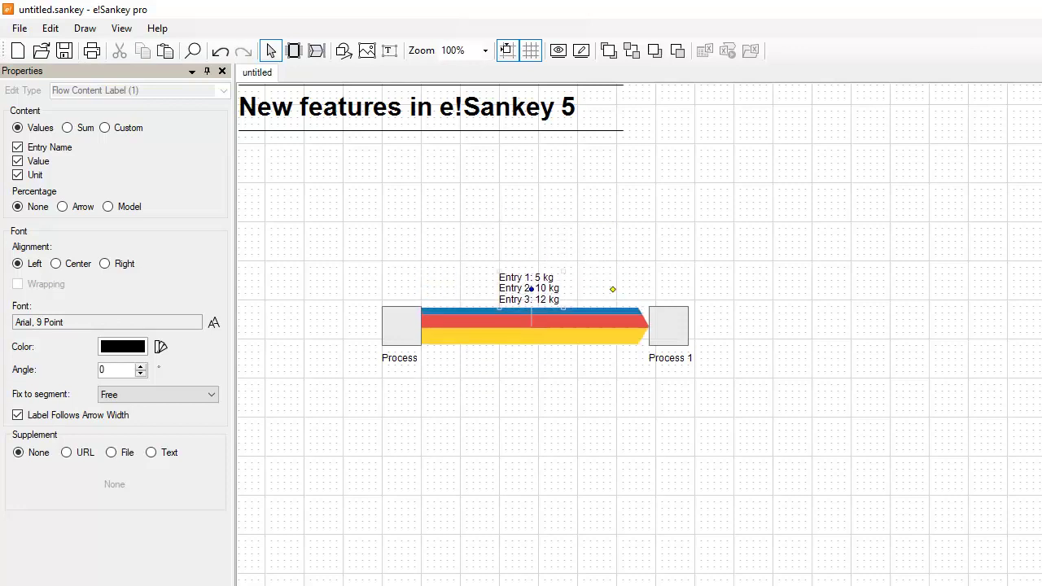
pyautogui.press('Escape')
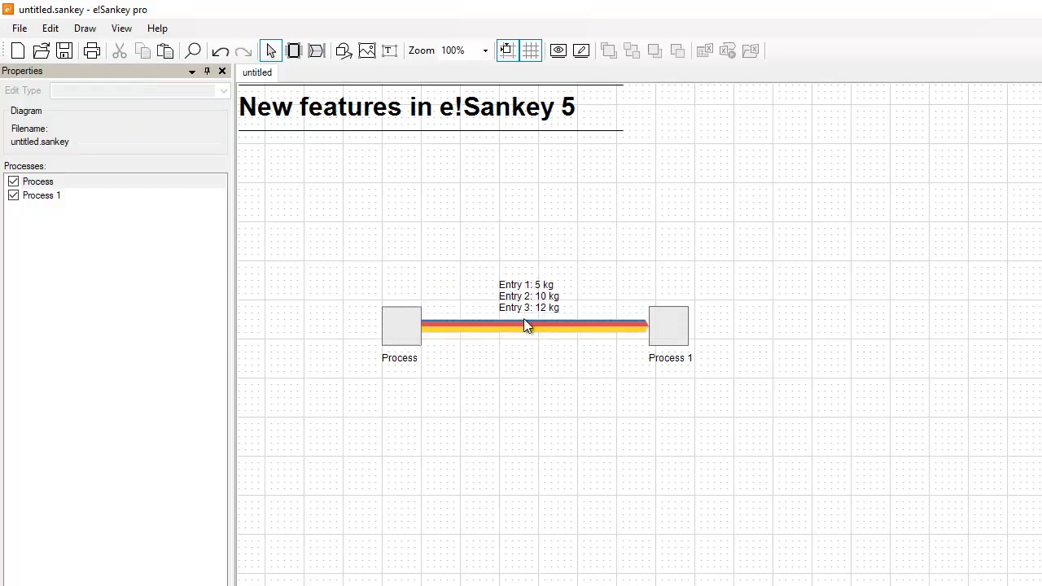
# - Shrink Process 1 and the Process box to their arrows' height with Adapt Process Size
pyautogui.rightClick(667, 329)
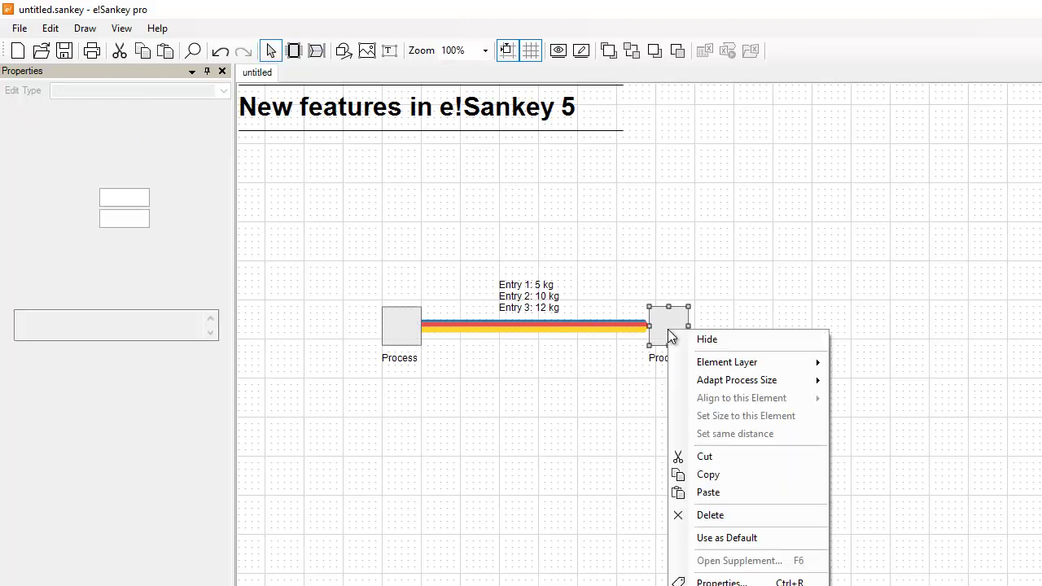
pyautogui.moveTo(779, 384)
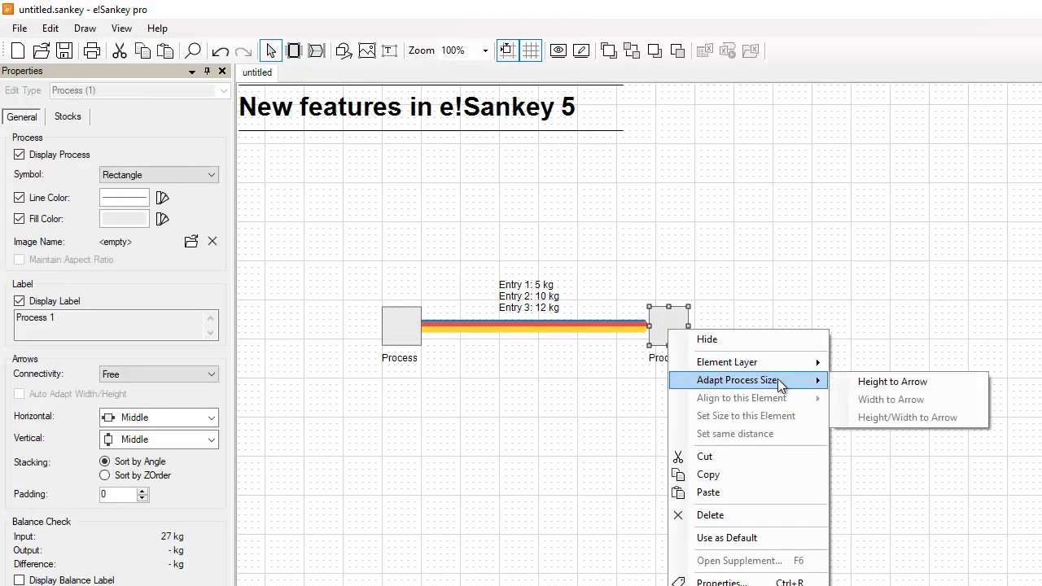
pyautogui.click(869, 383)
pyautogui.click(392, 325)
pyautogui.rightClick(392, 325)
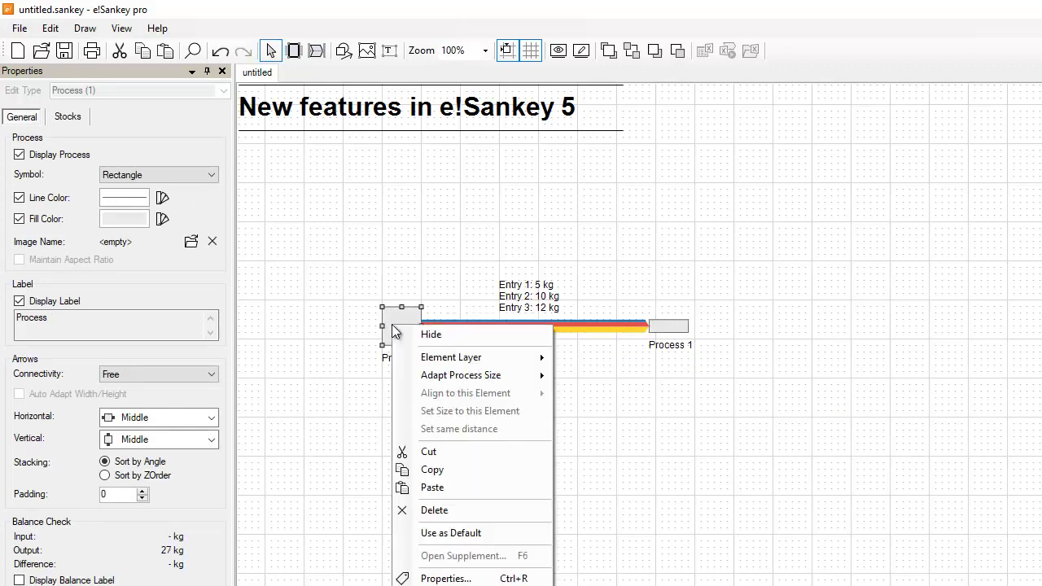
pyautogui.moveTo(444, 376)
pyautogui.click(593, 377)
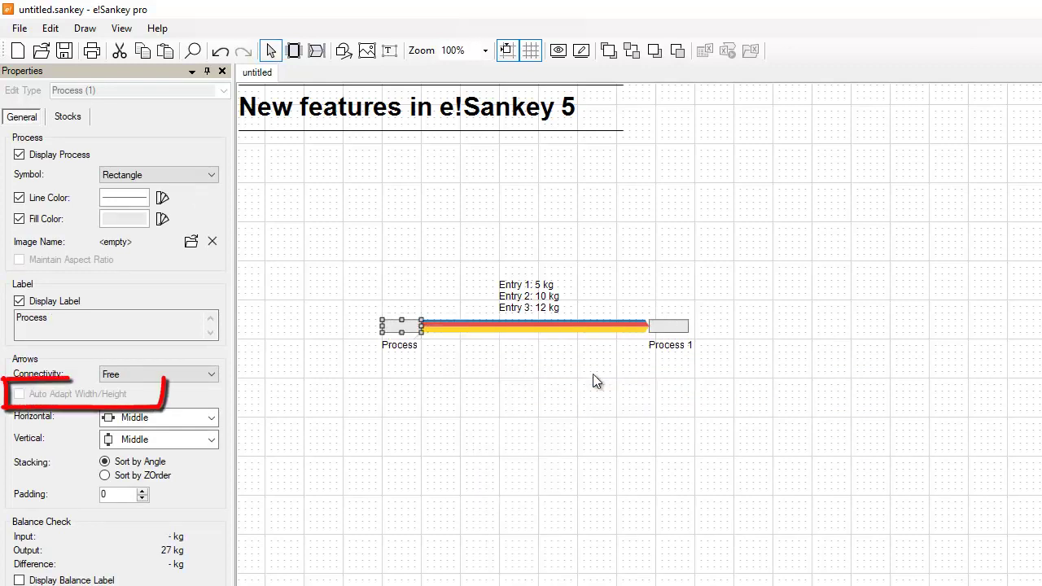
# - Turn on auto-adapt width/height for both Process 1 and the Process box
pyautogui.click(667, 326)
pyautogui.click(34, 393)
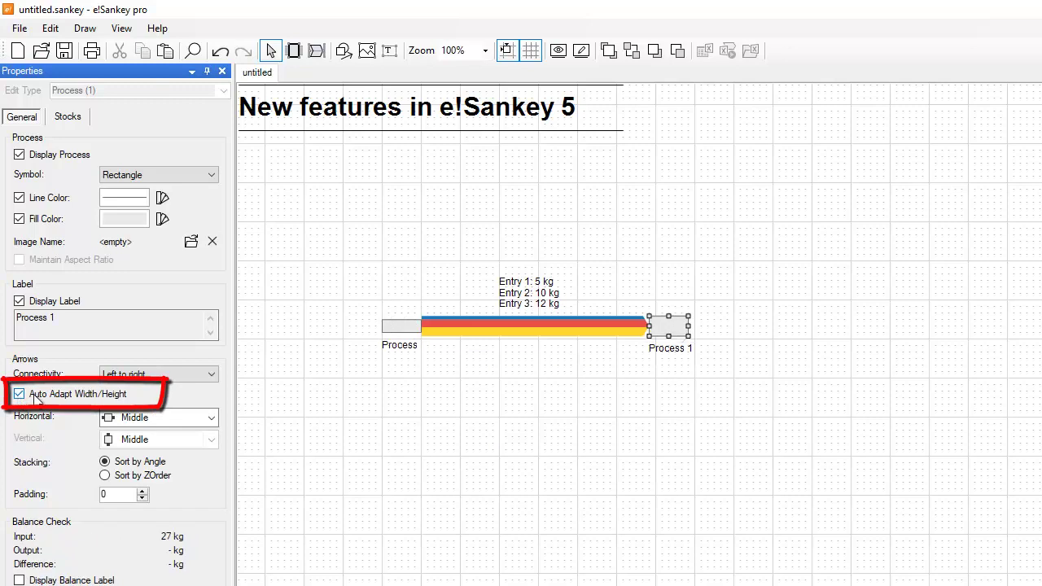
pyautogui.click(398, 328)
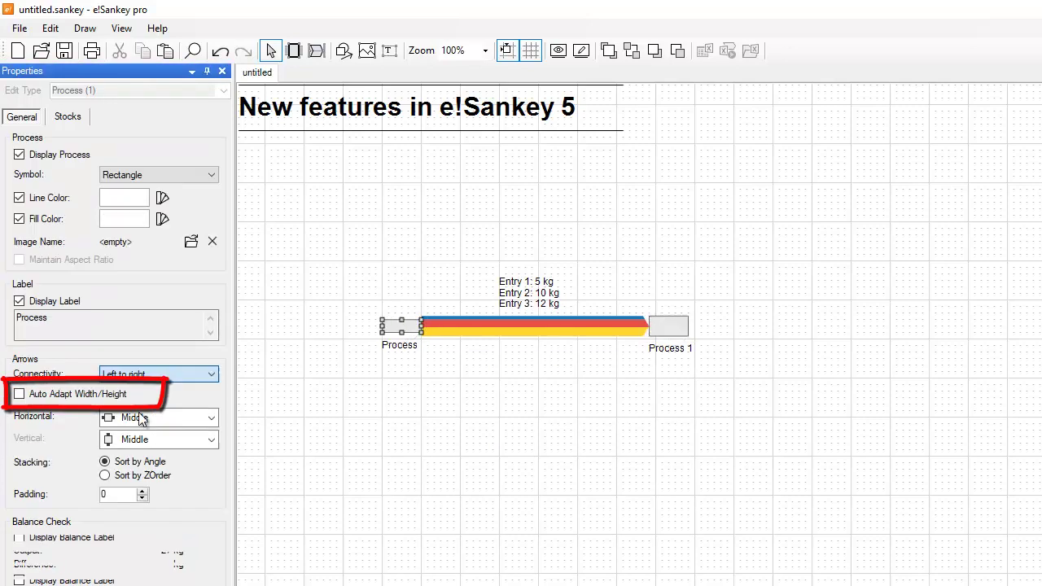
pyautogui.click(43, 394)
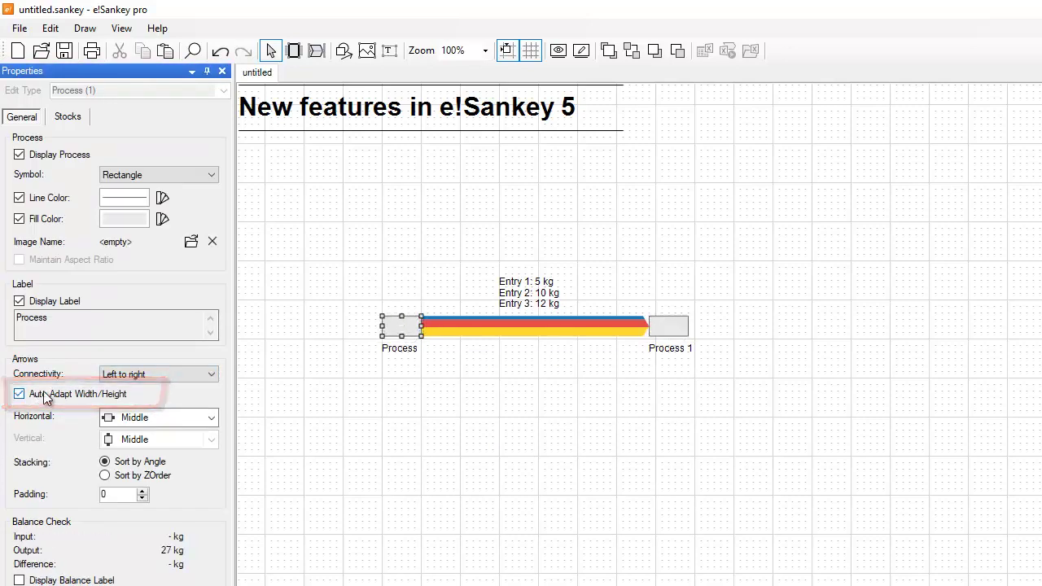
pyautogui.click(399, 363)
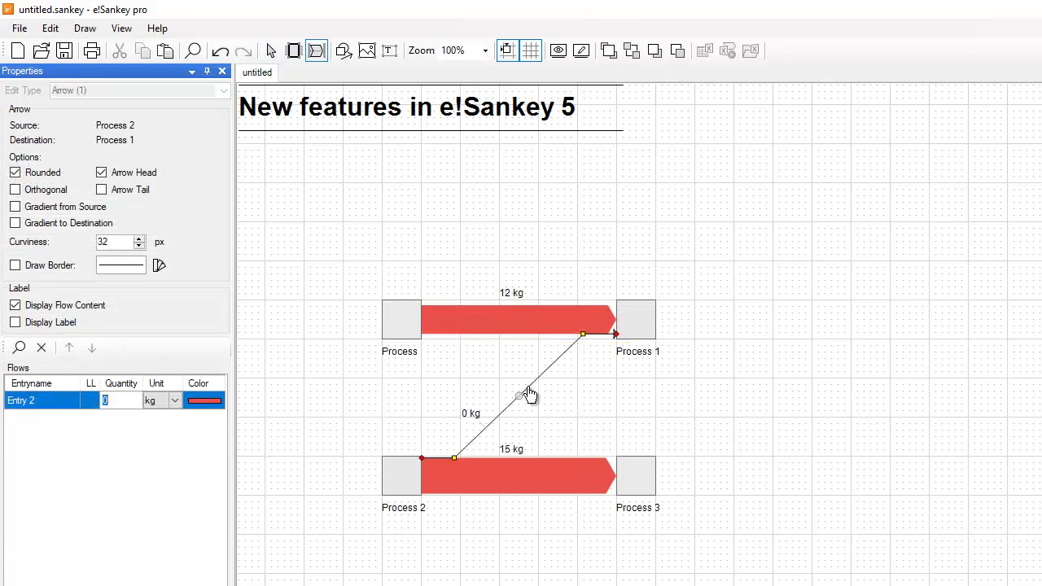
# - Confirm the 3 kg connecting flow and dock the Process and Process 1 arrows at the top
pyautogui.press('Tab')
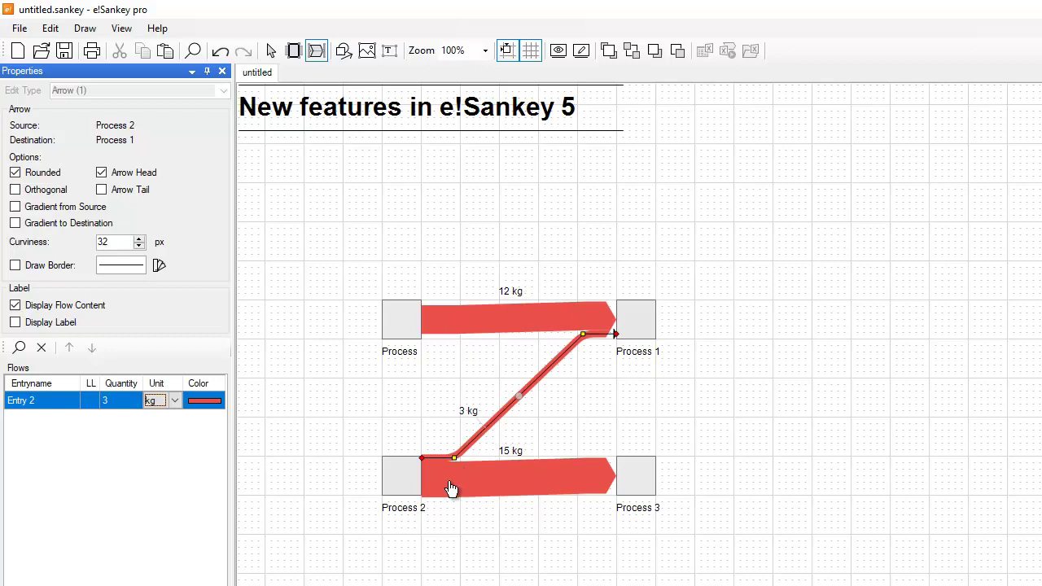
pyautogui.press('Escape')
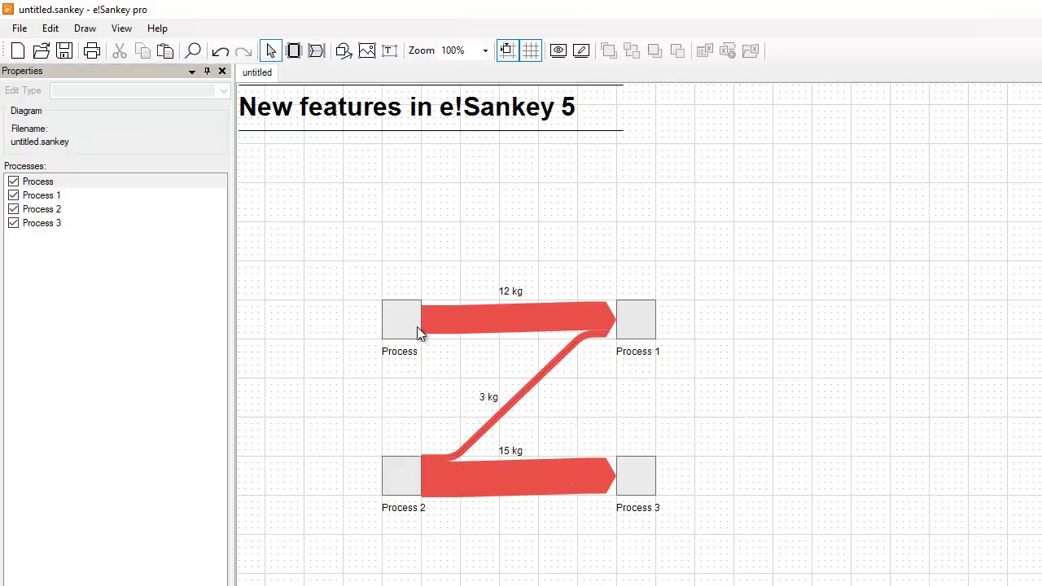
pyautogui.click(407, 328)
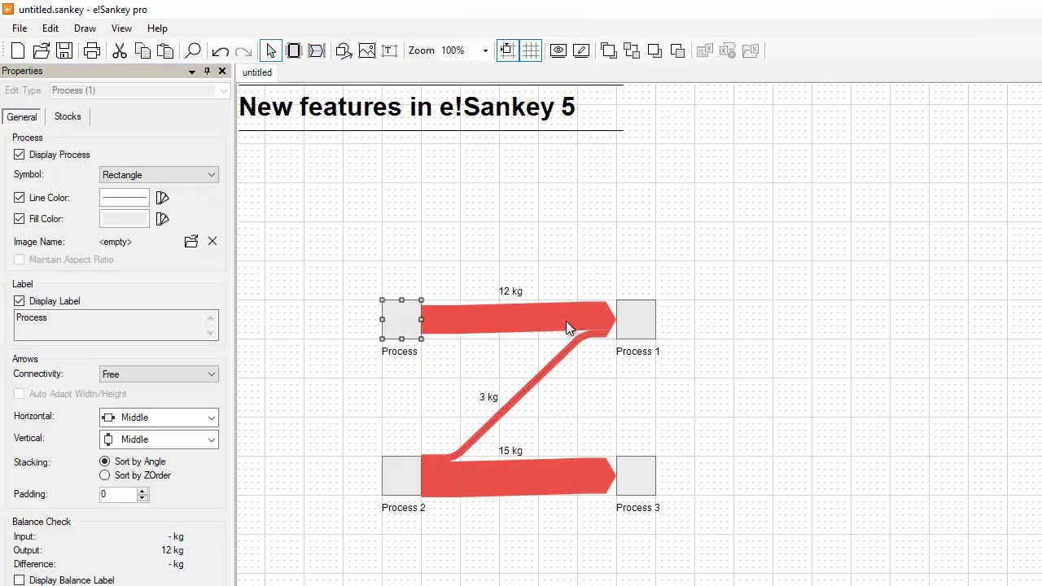
pyautogui.keyDown('shift'); pyautogui.click(632, 328); pyautogui.keyUp('shift')
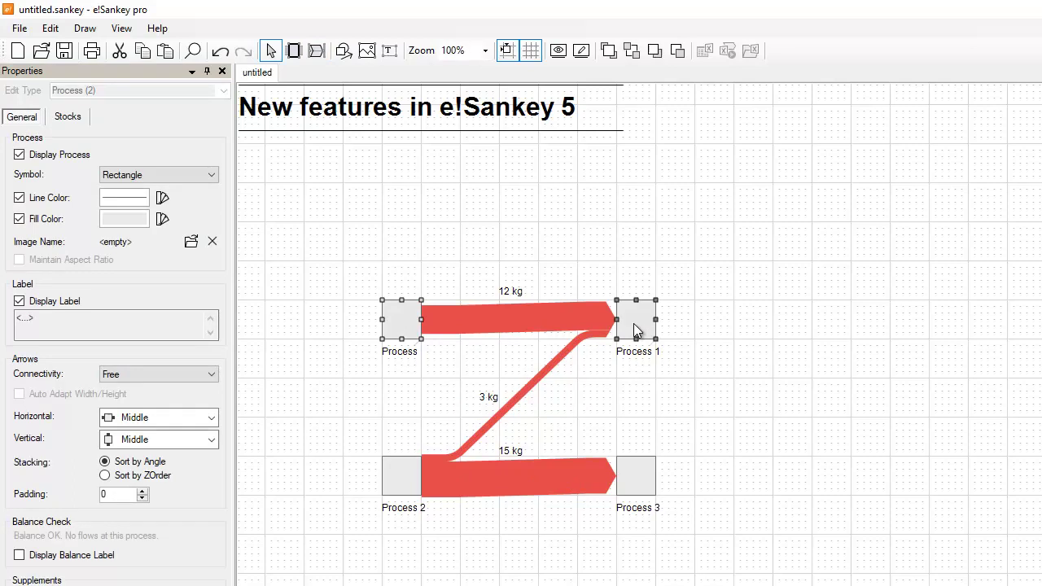
pyautogui.click(211, 418)
pyautogui.click(200, 449)
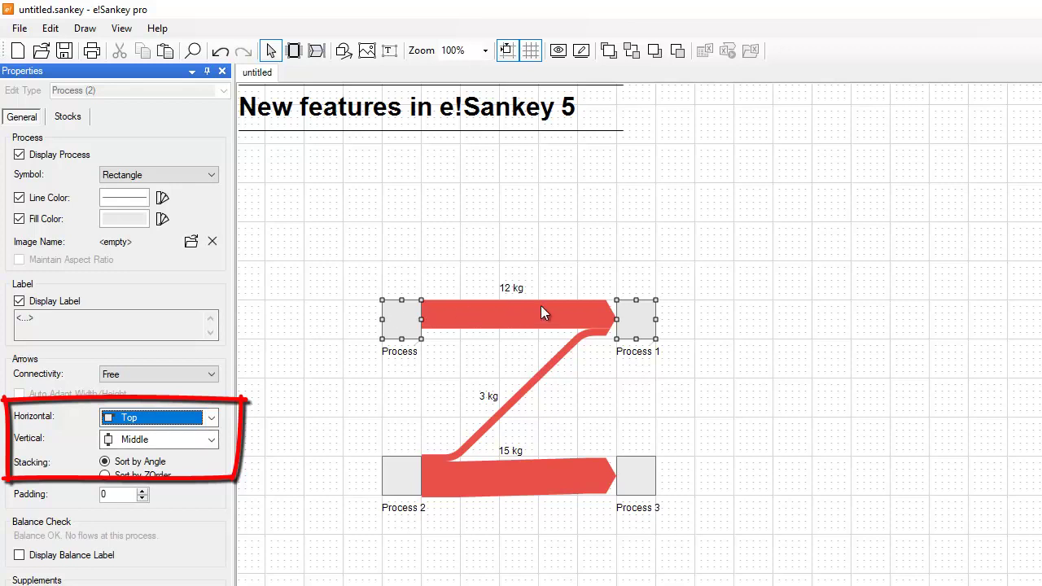
# - Set the horizontal arrow docking of Process 2 and Process 3 to Bottom
pyautogui.click(397, 477)
pyautogui.keyDown('shift'); pyautogui.click(644, 484); pyautogui.keyUp('shift')
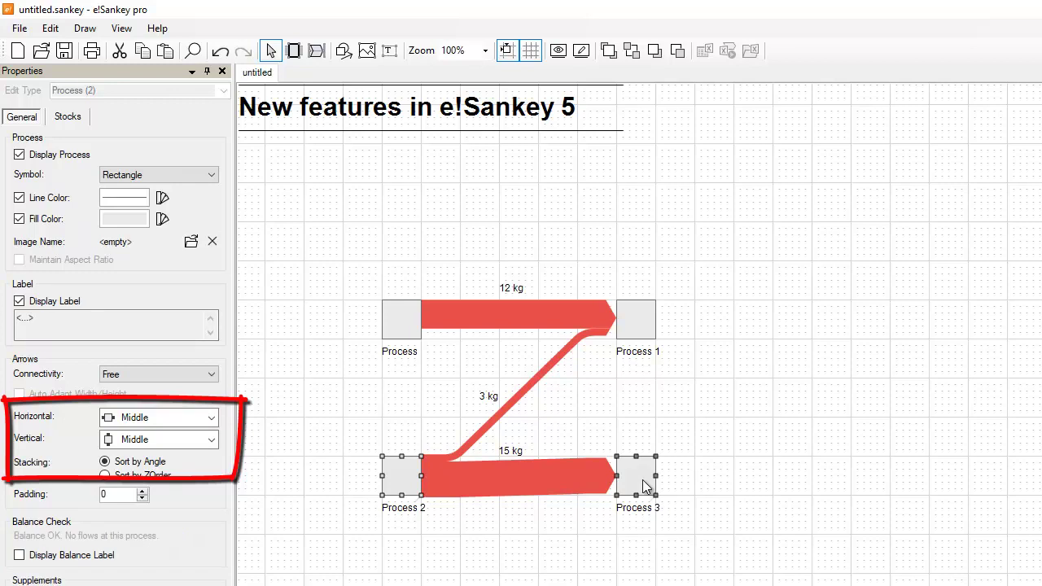
pyautogui.click(212, 418)
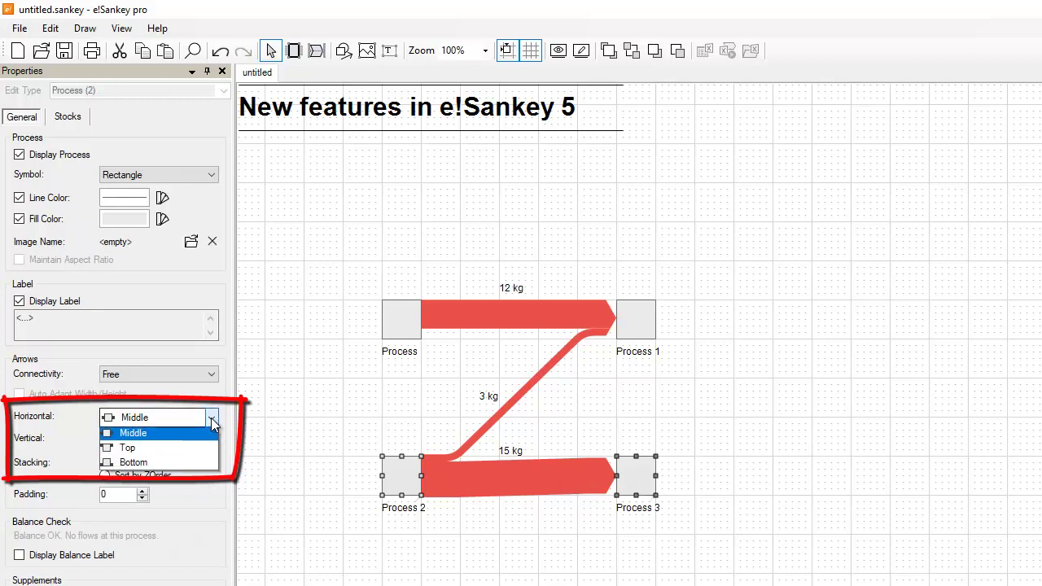
pyautogui.click(196, 465)
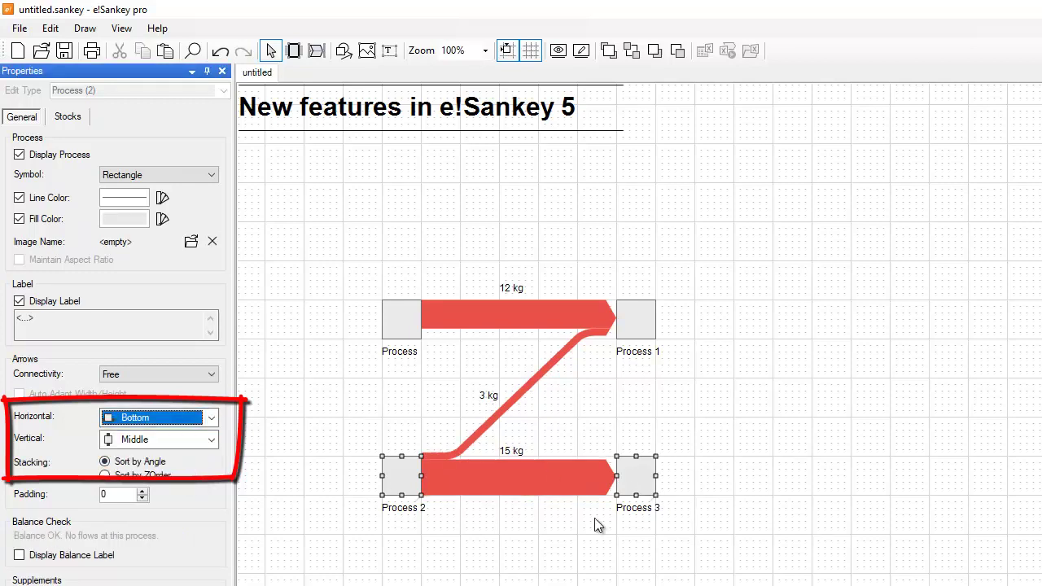
pyautogui.click(537, 557)
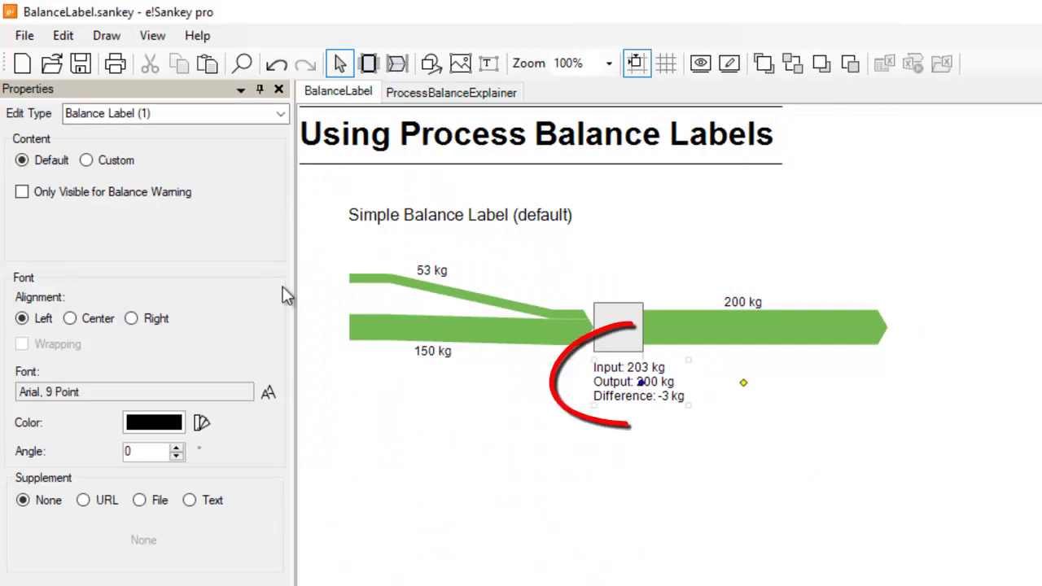
# - Switch the balance label to a custom format and reconnect the 53 kg flow above the process
pyautogui.click(86, 159)
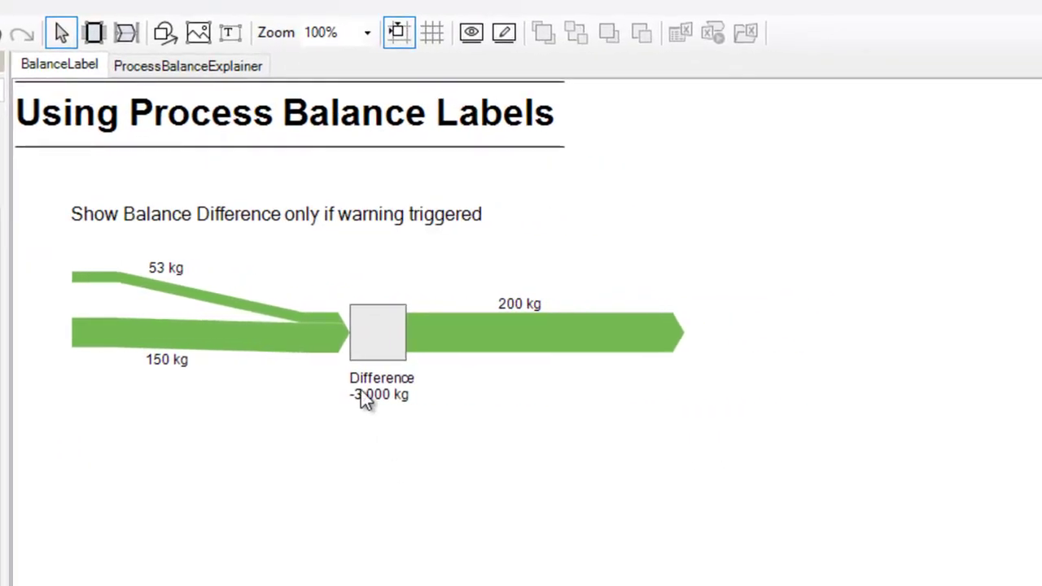
pyautogui.click(284, 317)
pyautogui.moveTo(347, 316)
pyautogui.mouseDown()
pyautogui.moveTo(356, 276)
pyautogui.moveTo(351, 318)
pyautogui.mouseUp()
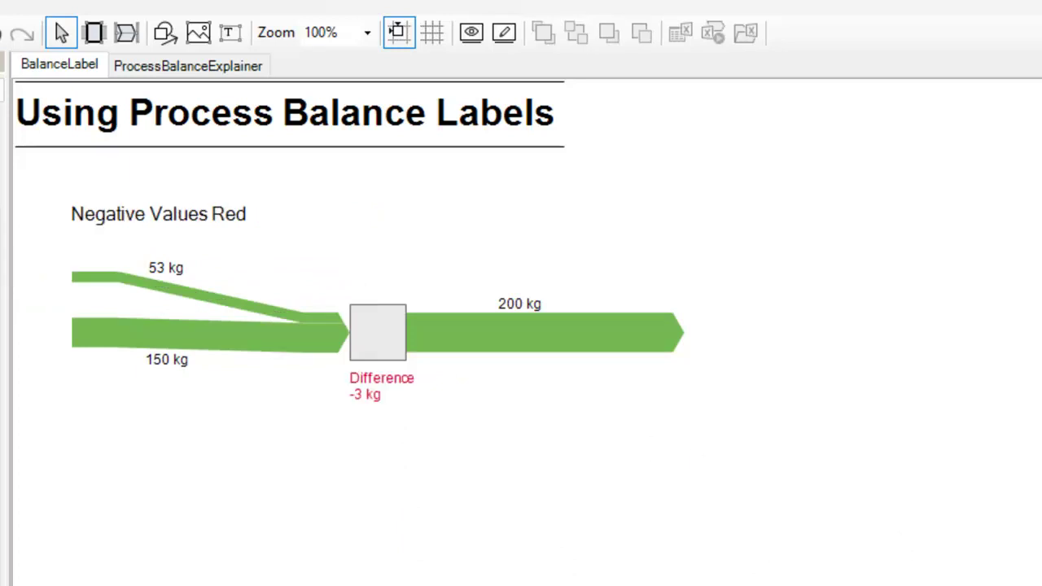
pyautogui.click(253, 305)
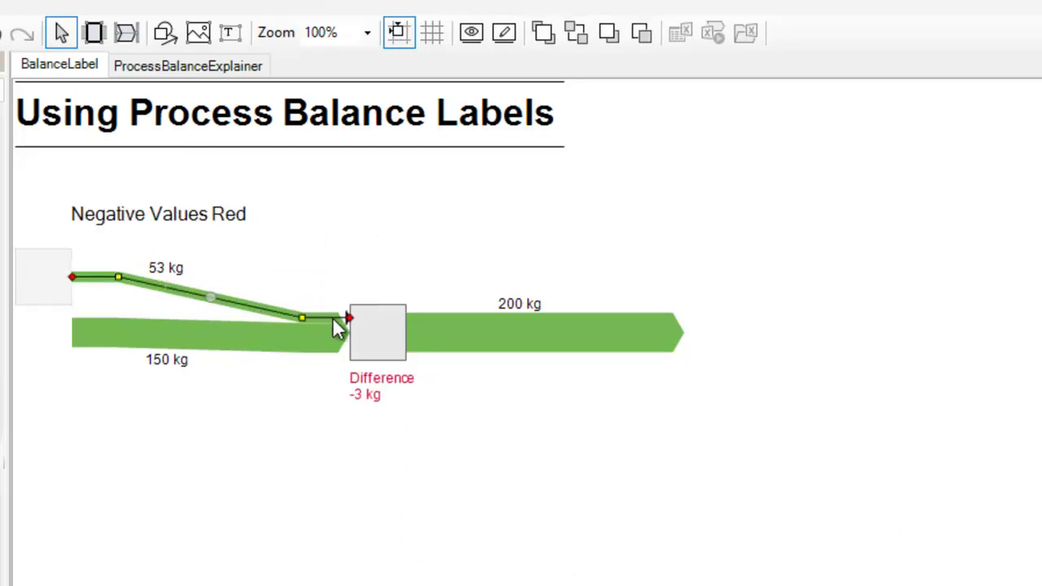
pyautogui.moveTo(347, 317); pyautogui.dragTo(353, 277)
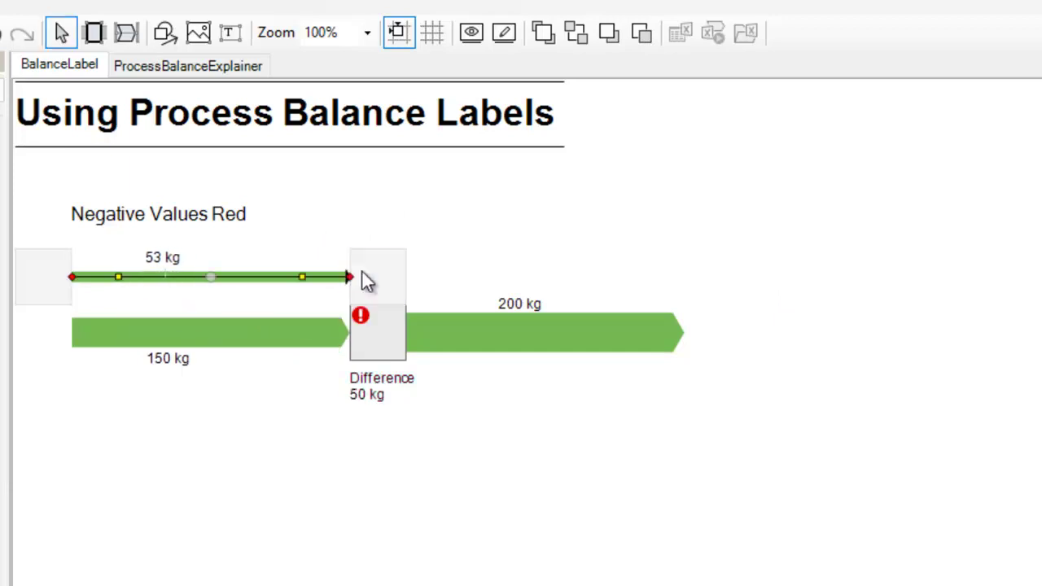
pyautogui.click(787, 259)
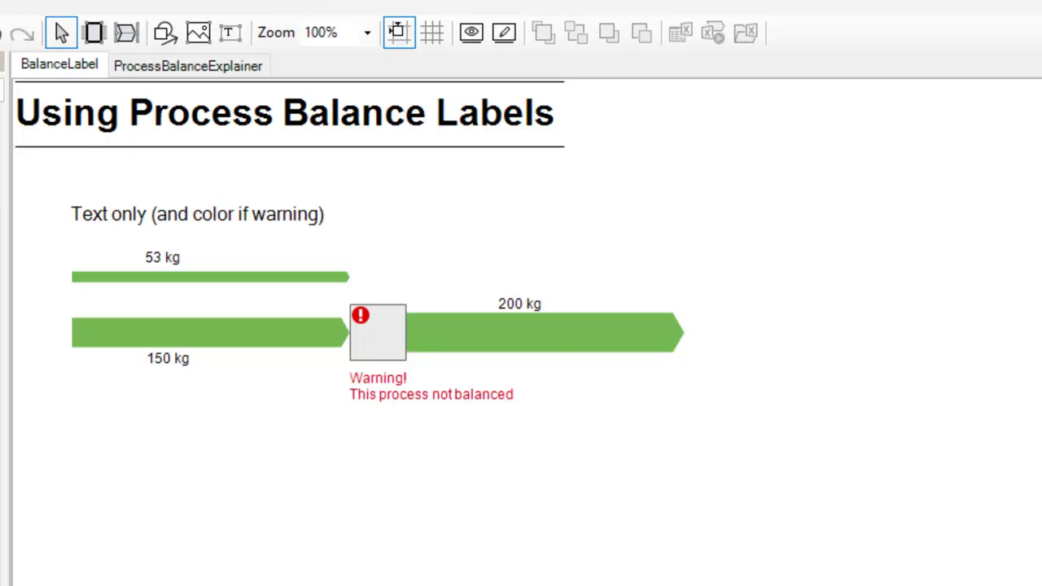
# - Reattach the 53 kg flow to unbalance the process and move its yellow balance label below the box
pyautogui.hotkey('ctrl', 'z')
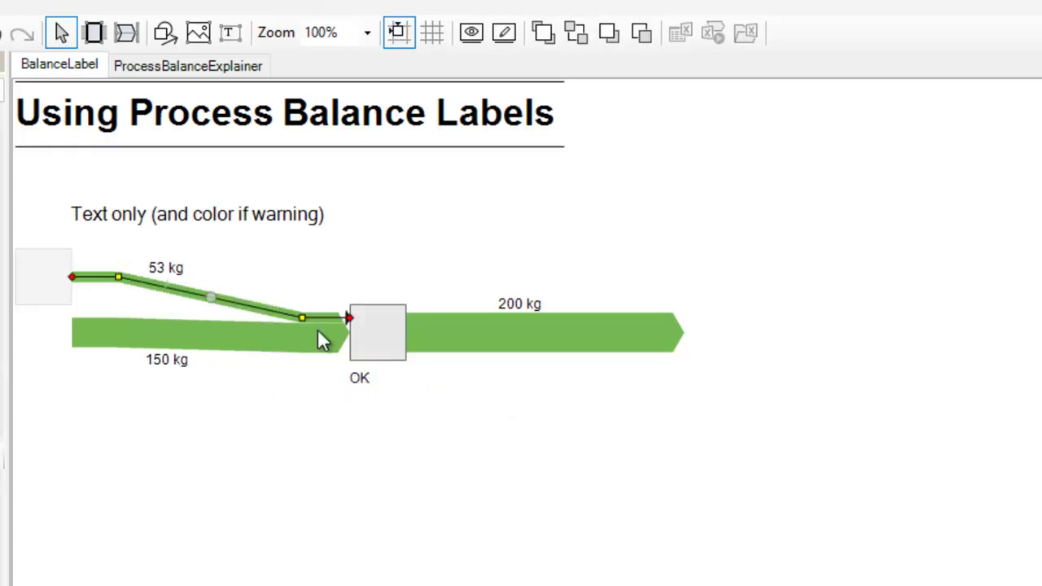
pyautogui.moveTo(348, 317); pyautogui.dragTo(350, 277)
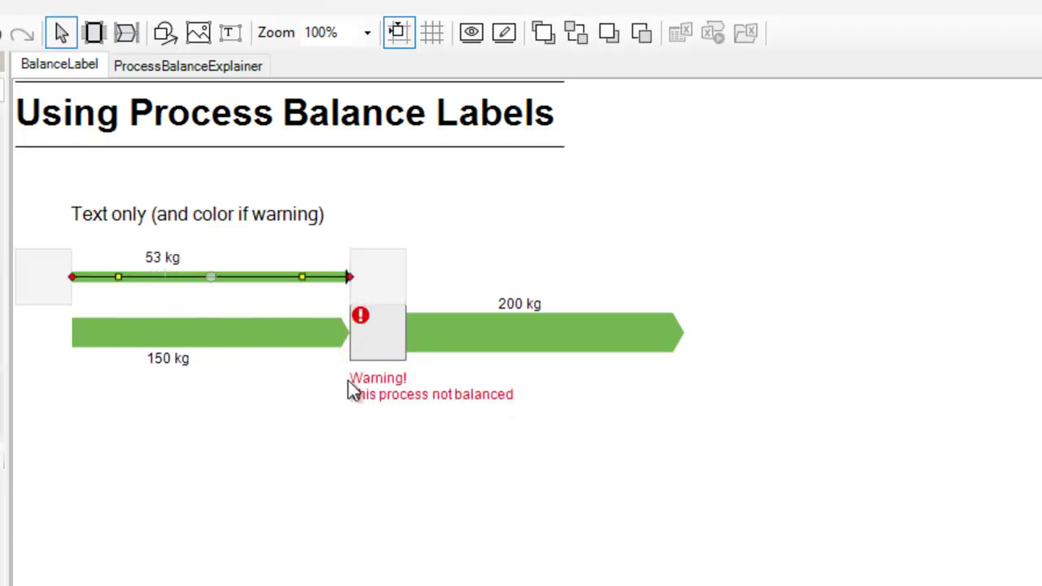
pyautogui.click(291, 483)
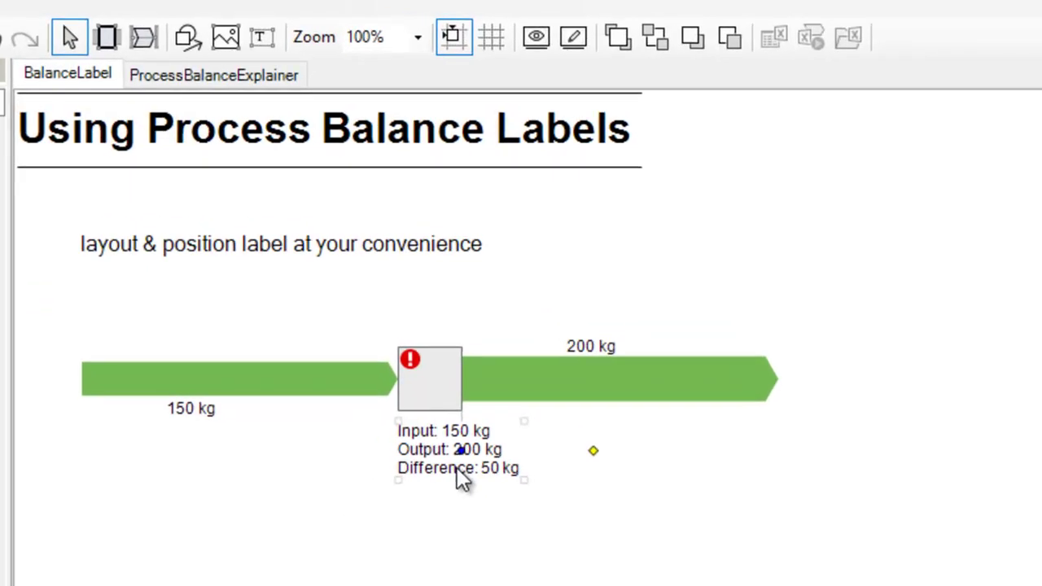
pyautogui.moveTo(458, 474)
pyautogui.mouseDown()
pyautogui.moveTo(456, 513)
pyautogui.moveTo(380, 531)
pyautogui.moveTo(347, 500)
pyautogui.moveTo(420, 495)
pyautogui.moveTo(551, 407)
pyautogui.moveTo(475, 309)
pyautogui.moveTo(451, 333)
pyautogui.moveTo(449, 467)
pyautogui.mouseUp()
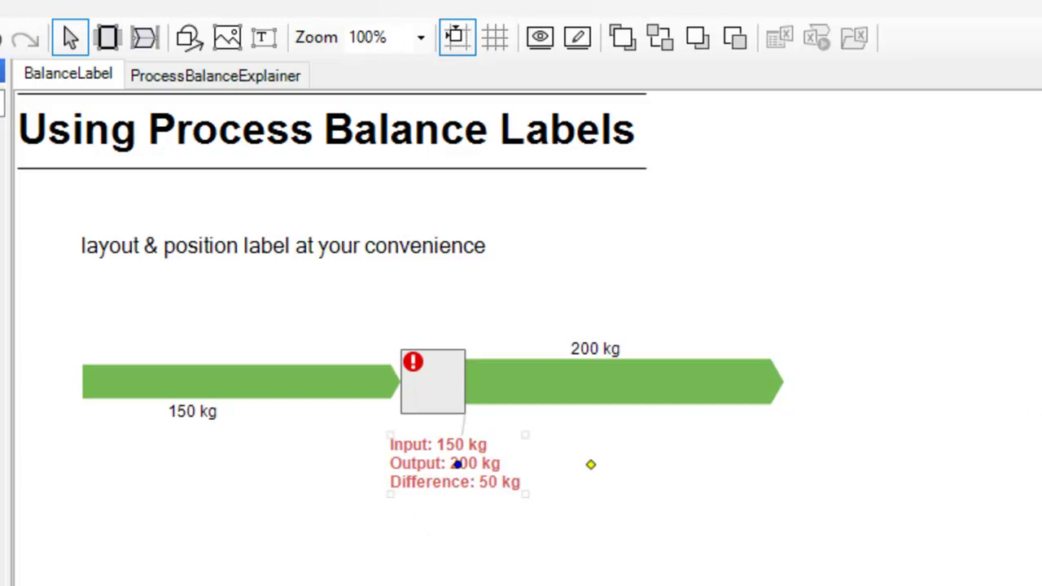
pyautogui.click(398, 559)
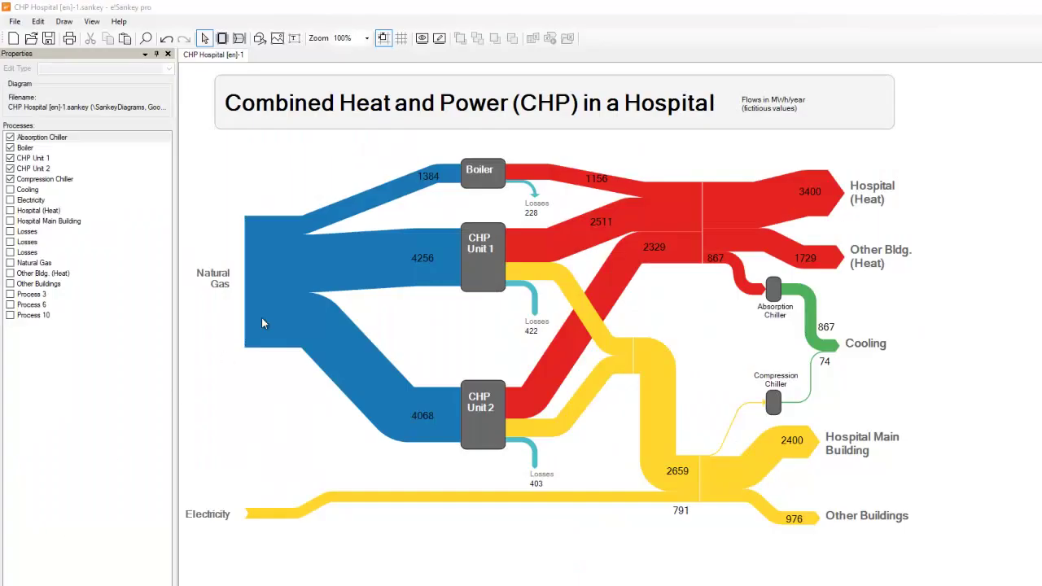
# - Save the CHP hospital diagram as MyEnergySankey in Dropbox's My Sankey Diagrams folder
pyautogui.click(228, 316)
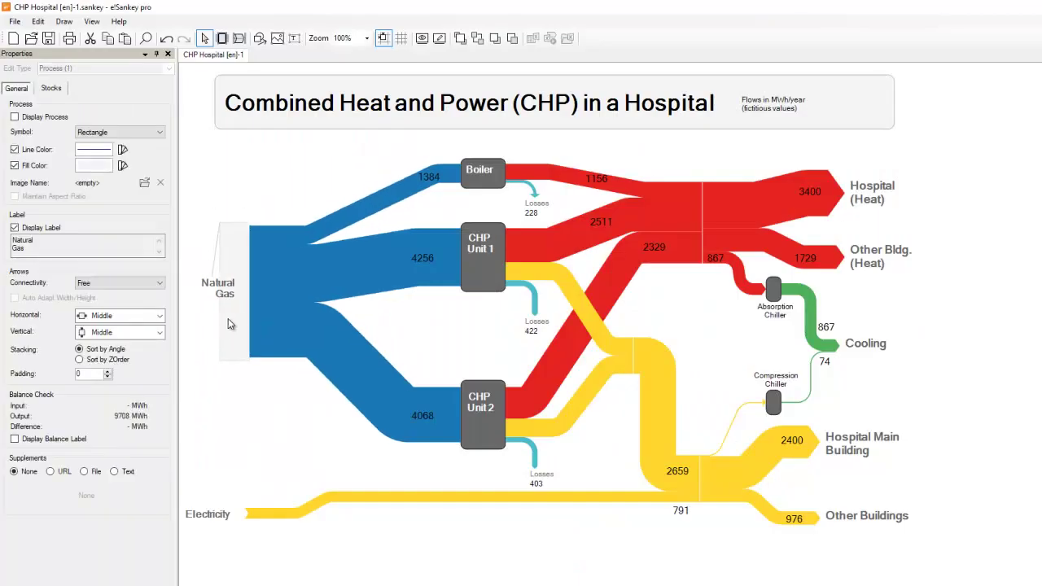
pyautogui.click(18, 22)
pyautogui.click(36, 112)
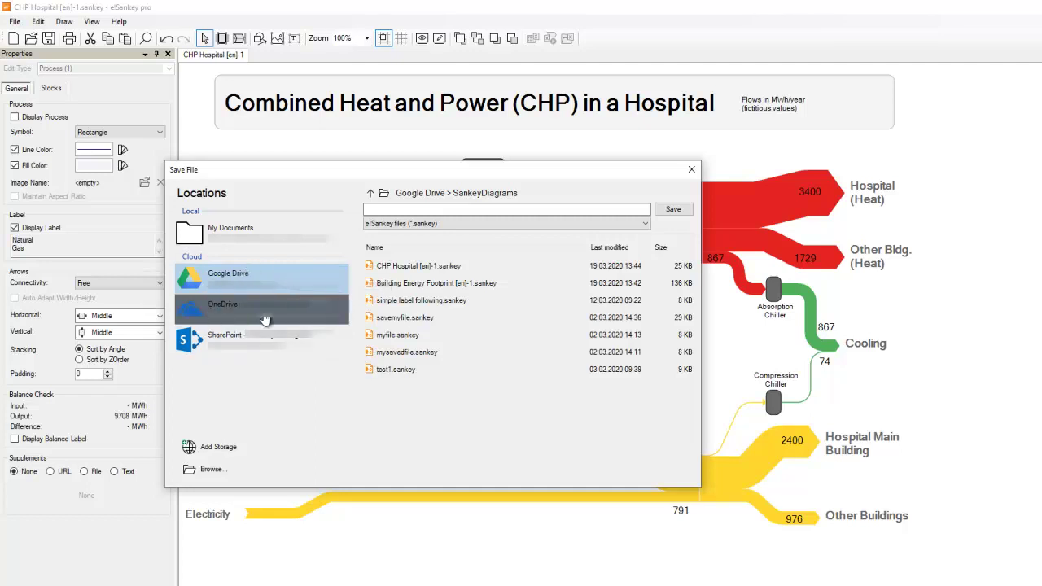
pyautogui.click(230, 454)
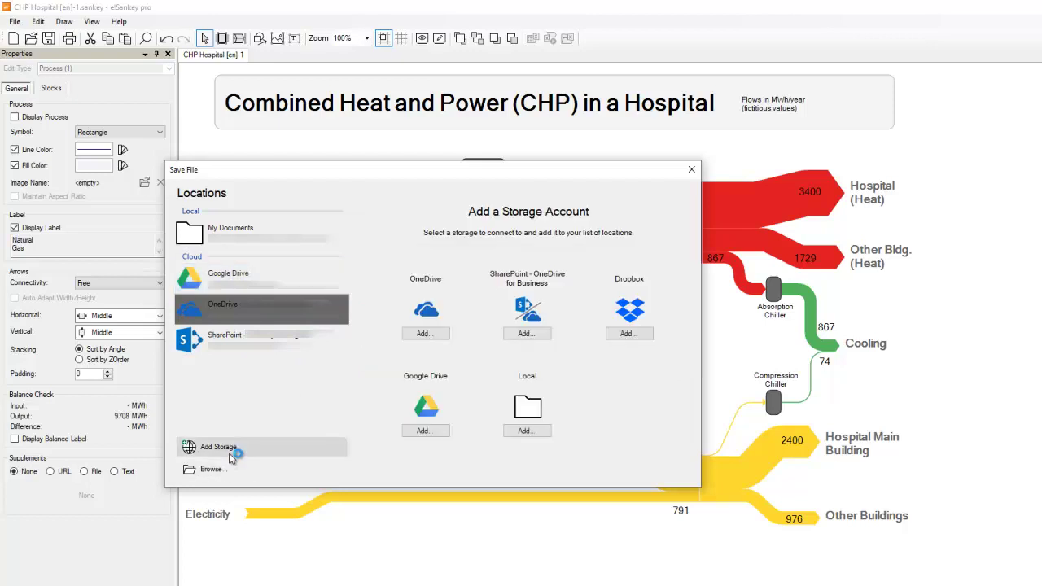
pyautogui.click(628, 333)
pyautogui.doubleClick(412, 283)
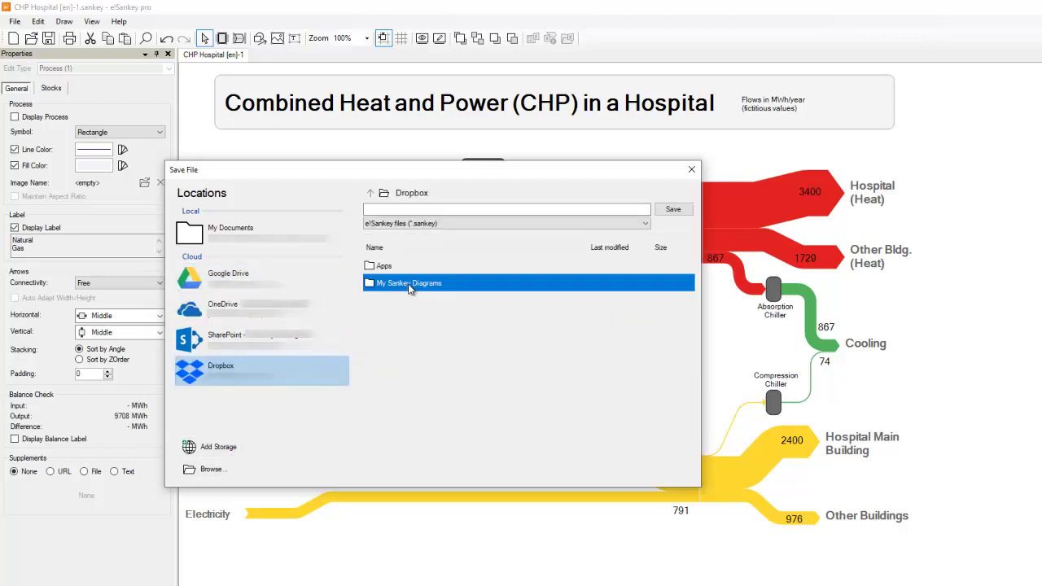
pyautogui.click(408, 208)
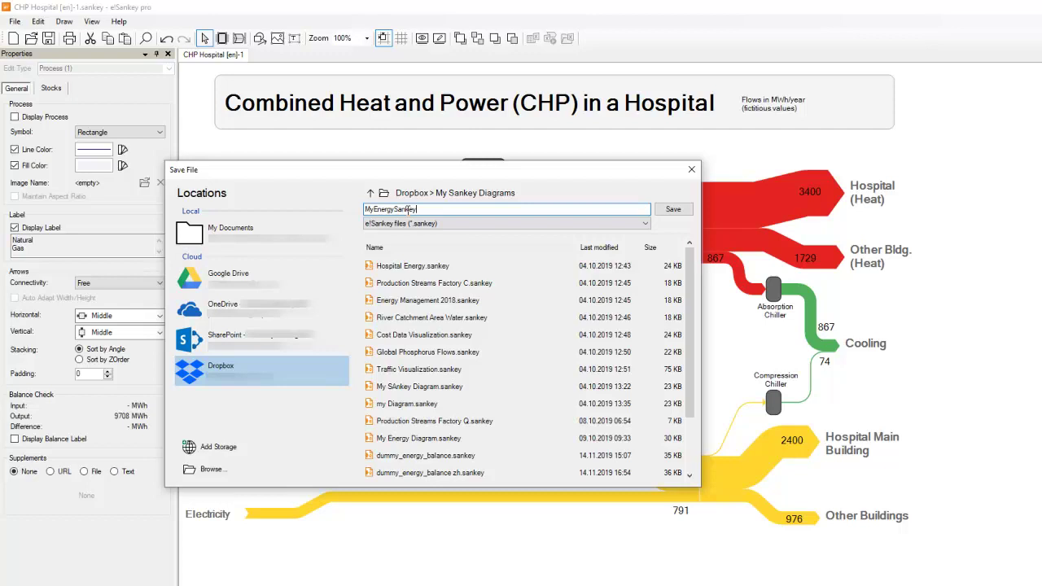
pyautogui.press('Return')
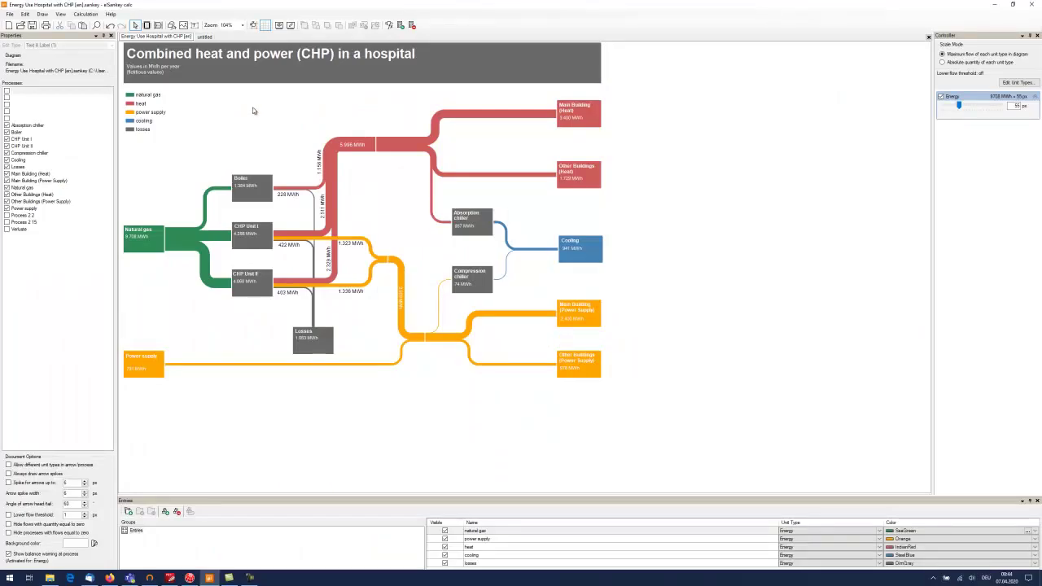
pyautogui.click(167, 236)
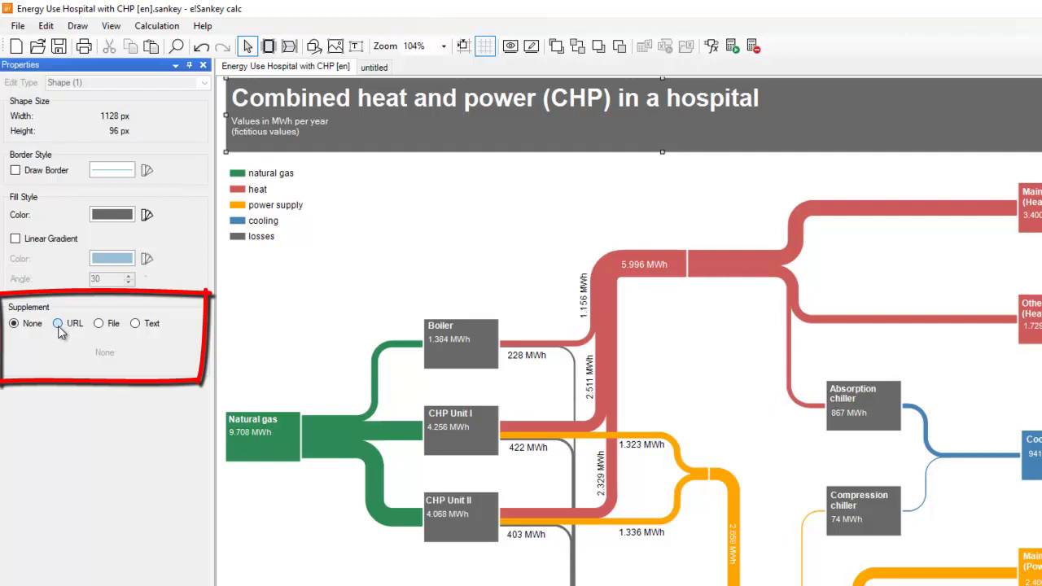
pyautogui.click(58, 324)
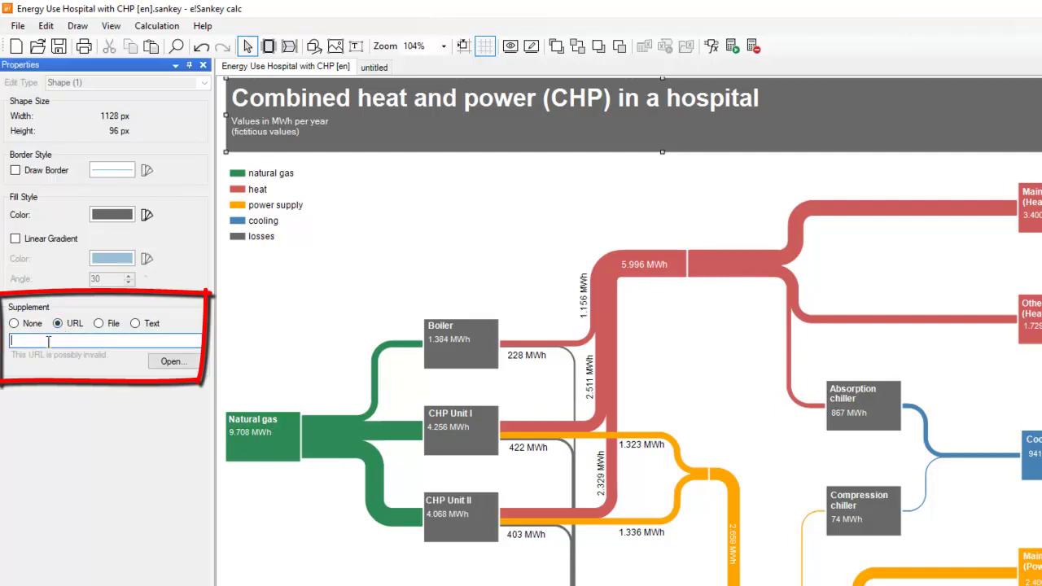
pyautogui.write('www.e')
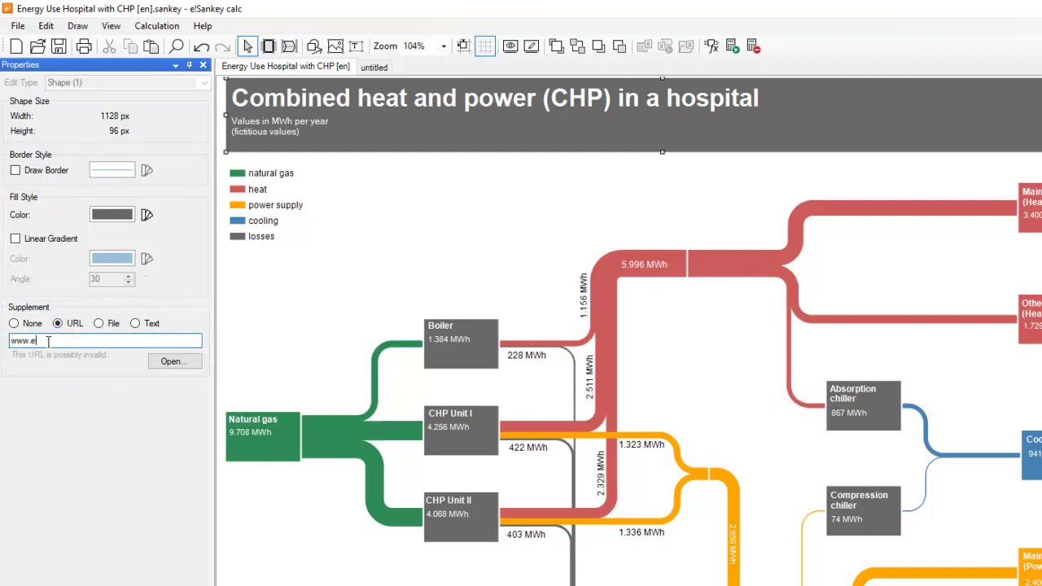
pyautogui.write('-sankey.com')
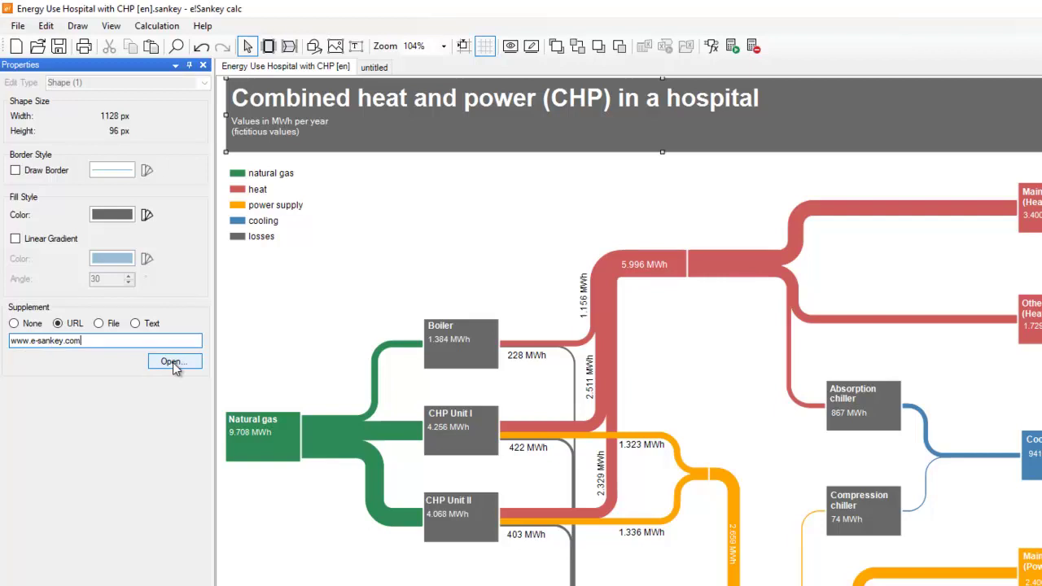
pyautogui.click(279, 354)
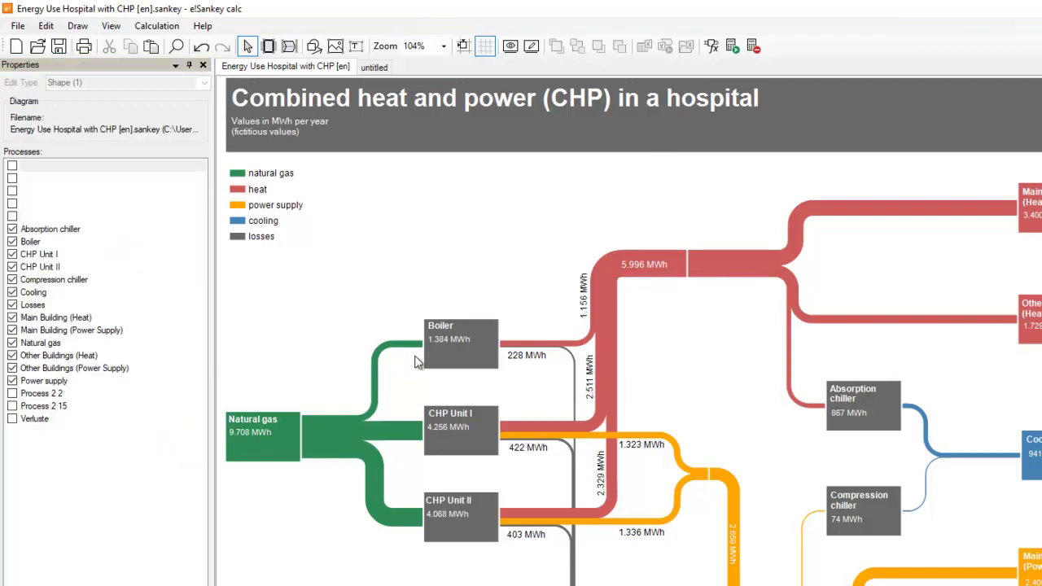
# - Attach TECHNICAL DETAILS_op9TO.pdf as a file supplement on the Boiler process
pyautogui.click(432, 364)
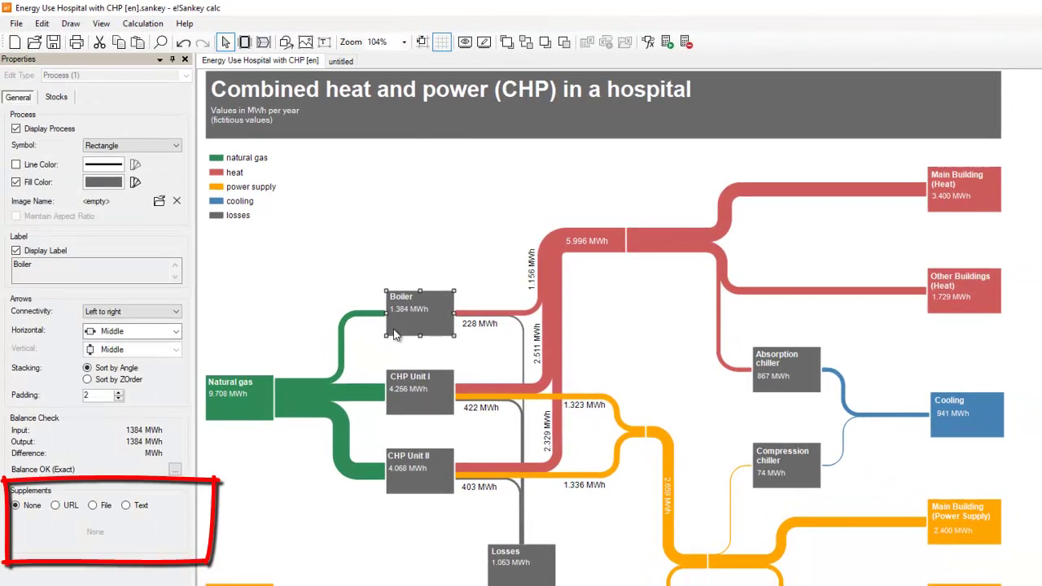
pyautogui.click(93, 505)
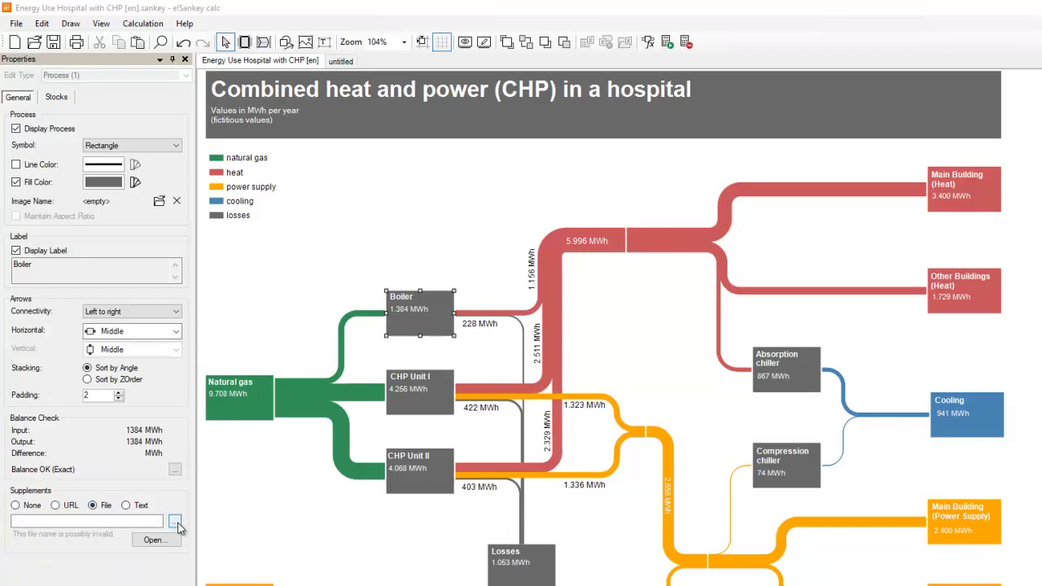
pyautogui.click(176, 523)
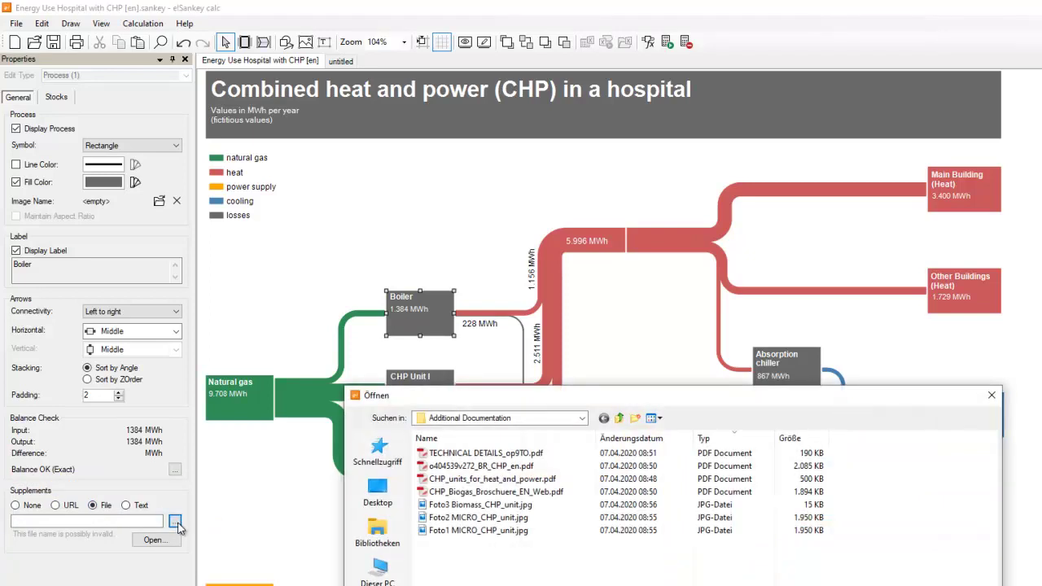
pyautogui.click(476, 453)
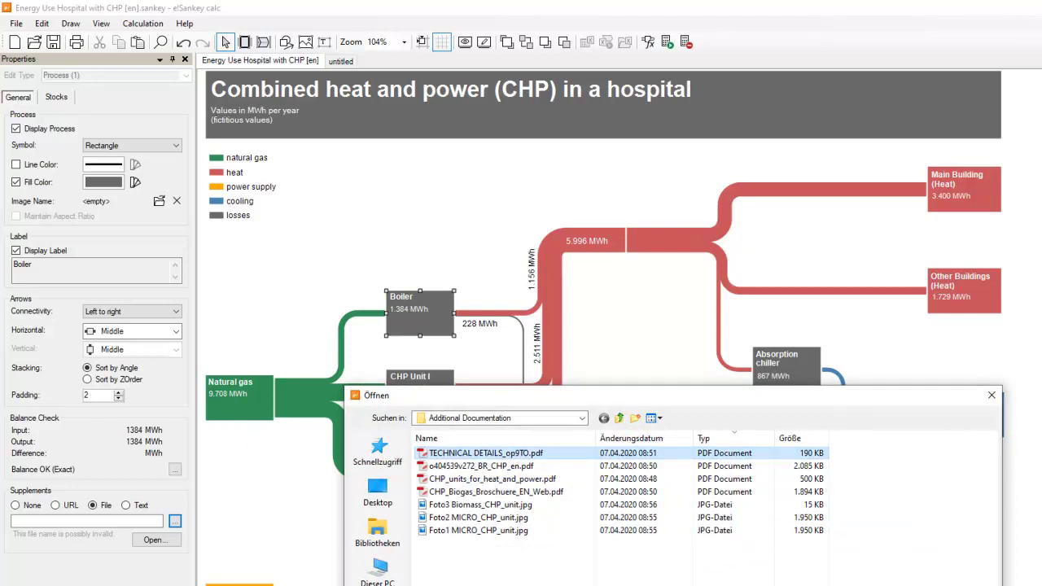
pyautogui.press('Return')
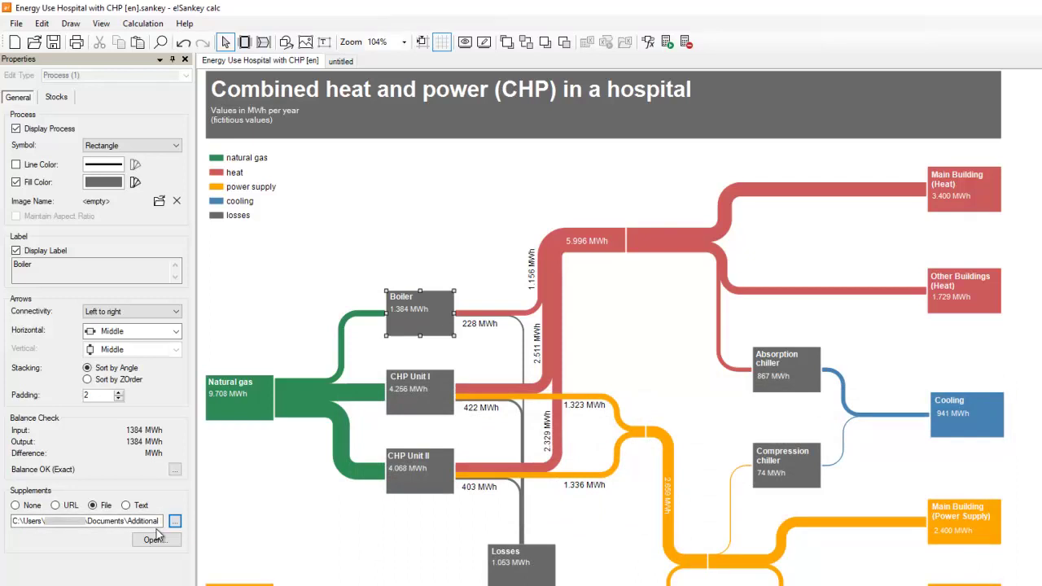
# - Open the Boiler's attached technical-details PDF from the diagram
pyautogui.click(260, 401)
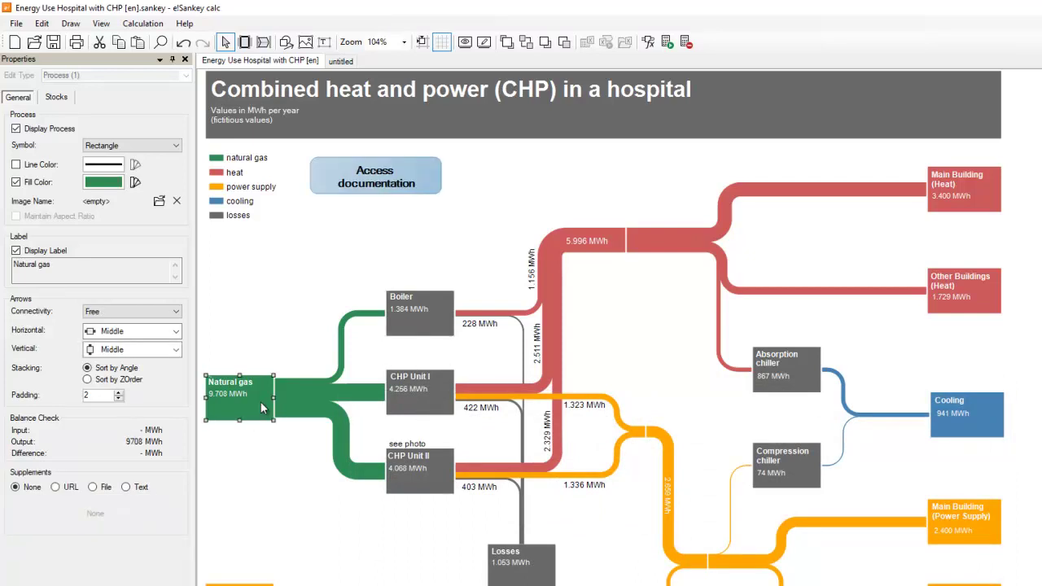
pyautogui.click(419, 334)
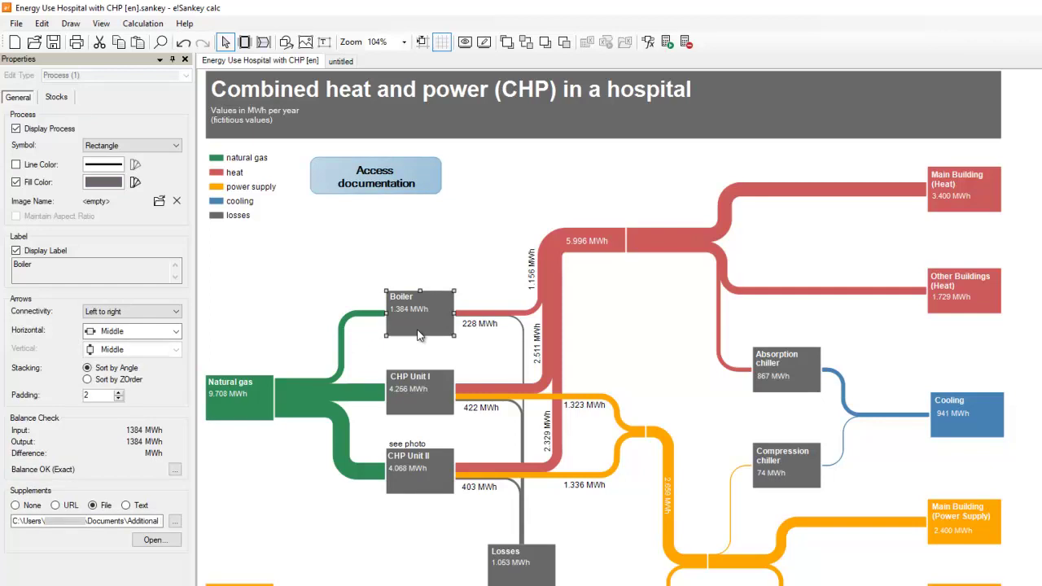
pyautogui.doubleClick(419, 334)
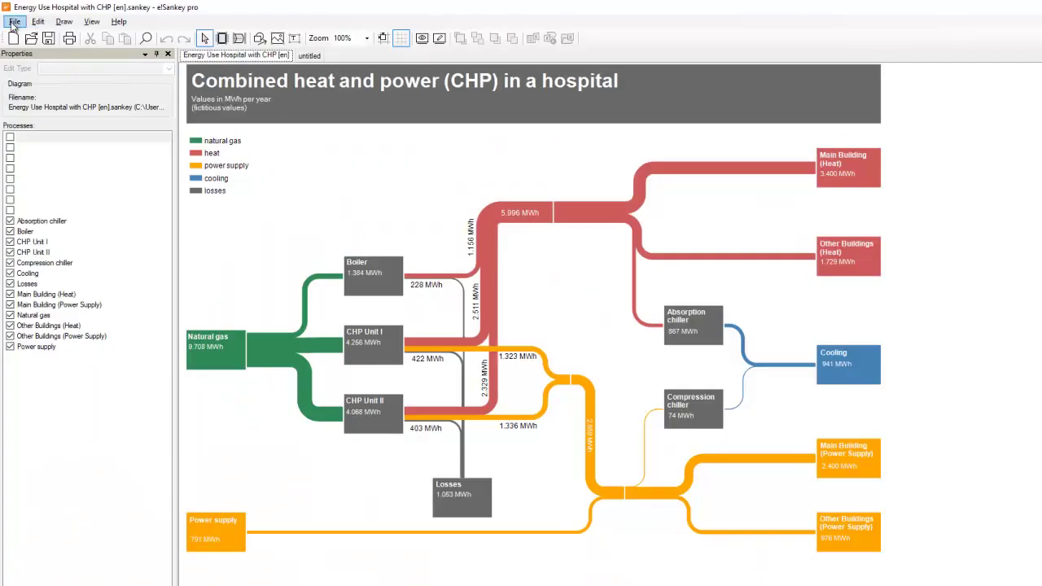
# - Export the diagram at 200% scale as interactive SVG 'Export as SVG' with smart tooltips
pyautogui.click(12, 25)
pyautogui.click(39, 135)
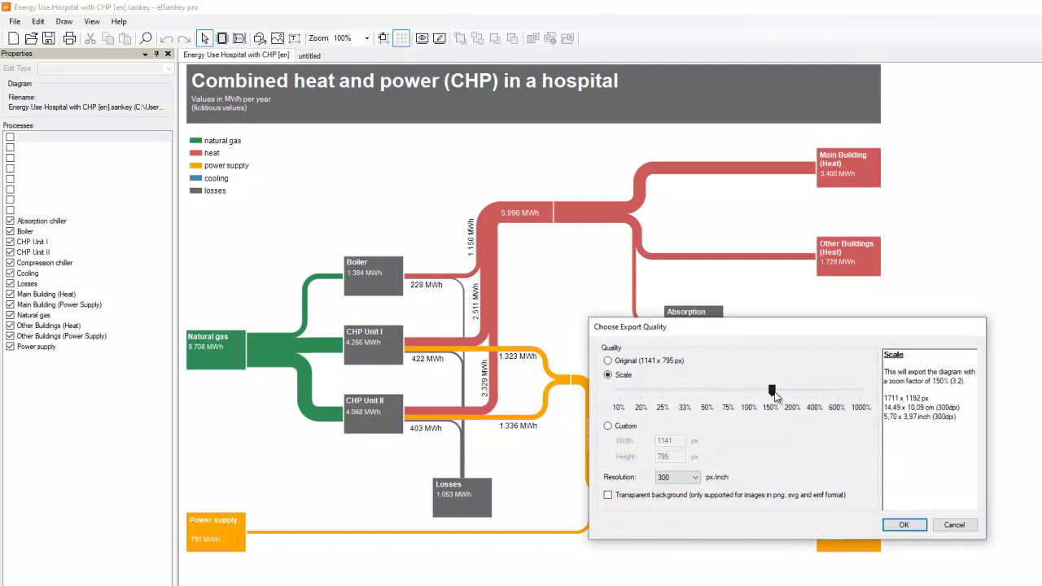
pyautogui.moveTo(774, 391); pyautogui.dragTo(794, 391)
pyautogui.click(905, 524)
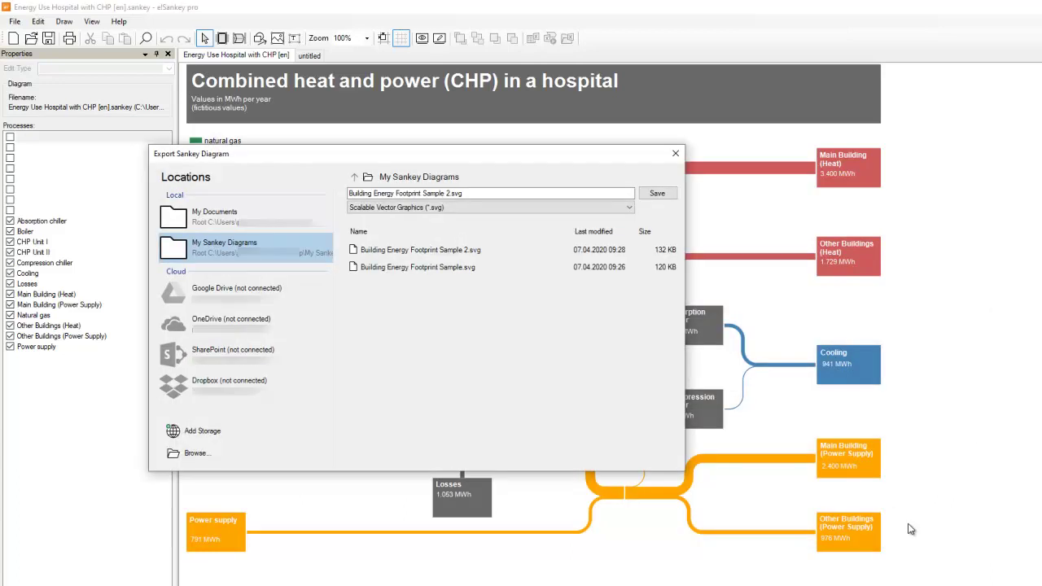
pyautogui.write('Export ')
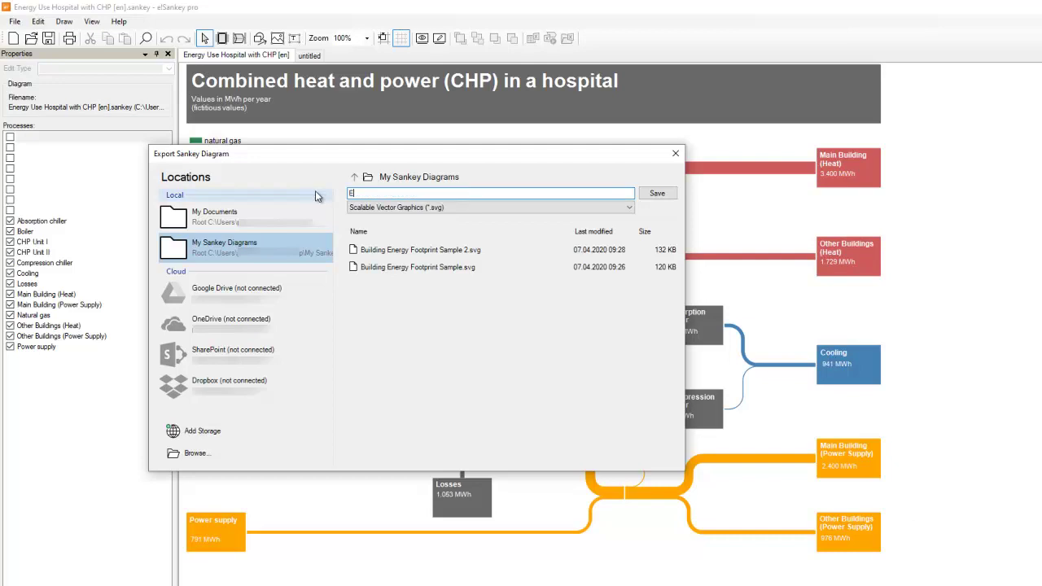
pyautogui.write('as SVG')
pyautogui.press('Return')
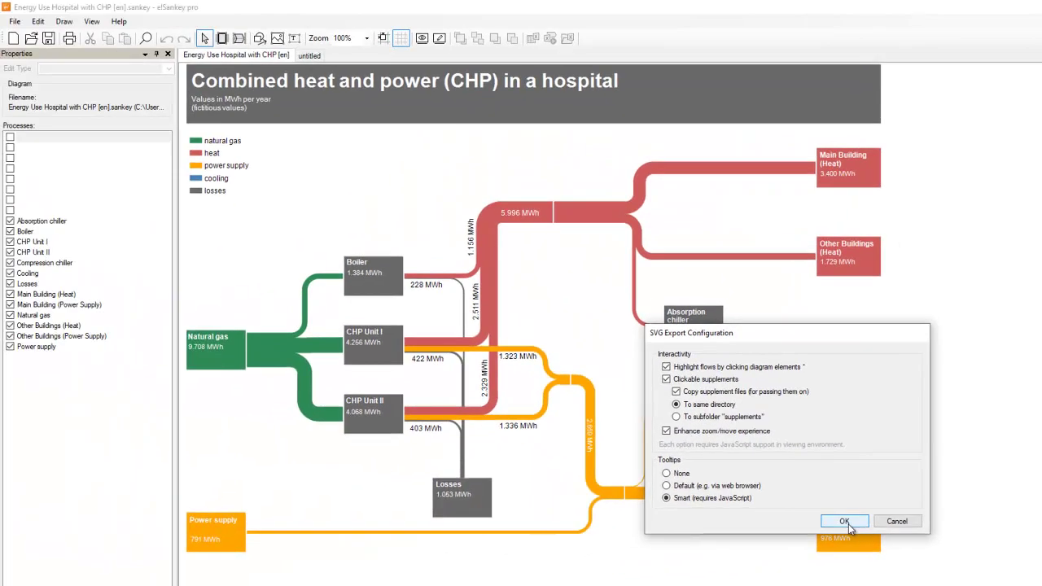
pyautogui.click(659, 511)
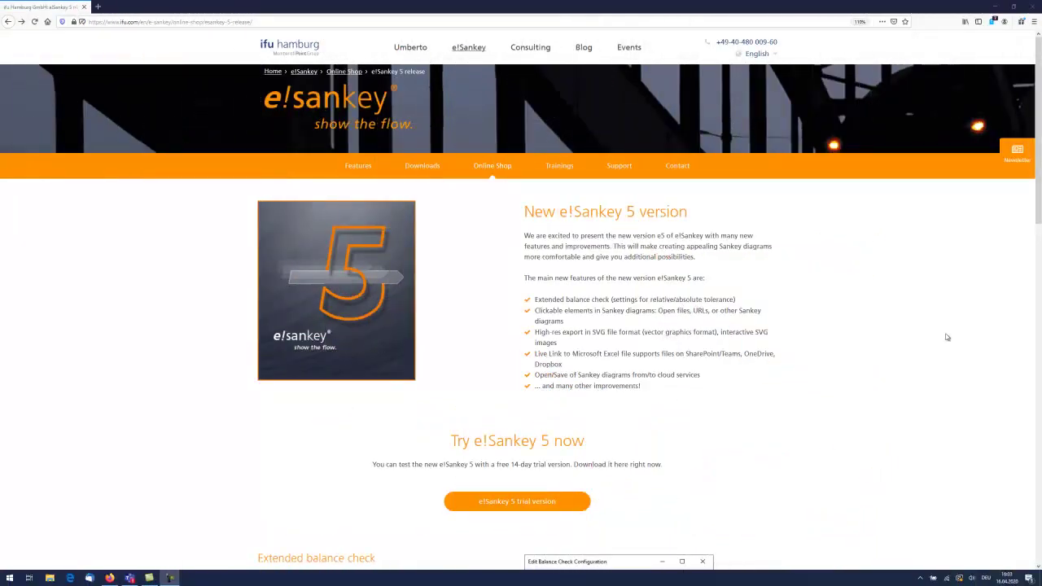
# - Open the CHP hospital SVG sample and highlight the 5.996 MWh heat flow
pyautogui.scroll(-6, 946, 336)
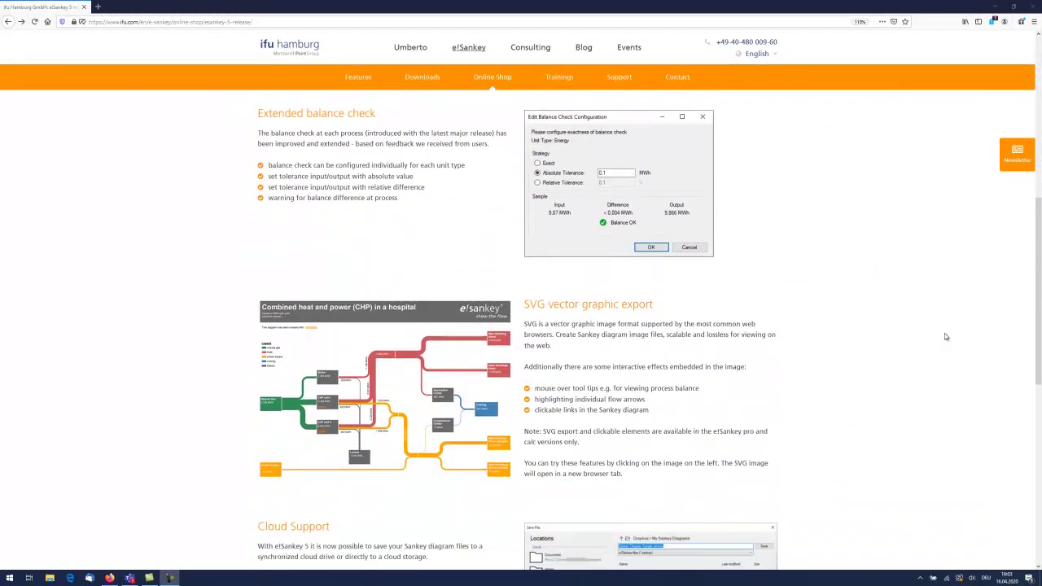
pyautogui.click(441, 342)
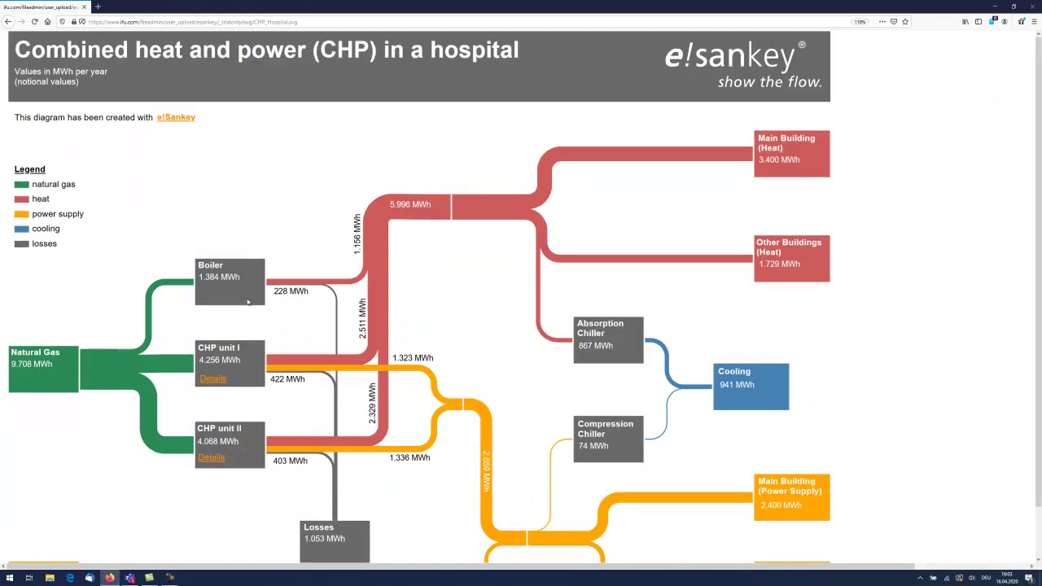
pyautogui.moveTo(247, 302)
pyautogui.moveTo(383, 237)
pyautogui.click(445, 219)
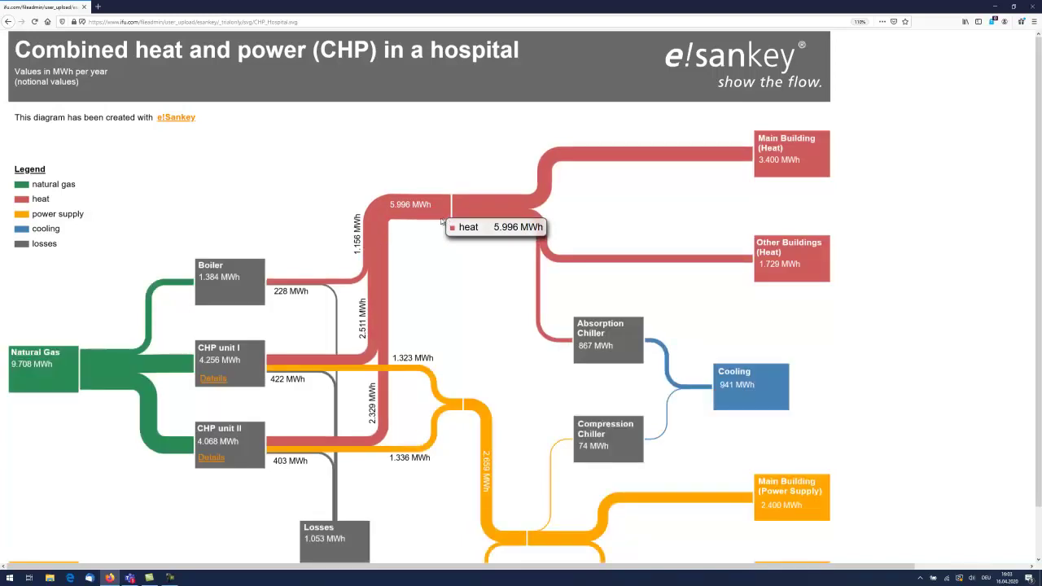
# - Open CHP Unit I's detail diagram, return, and open the e!Sankey homepage in a new tab
pyautogui.click(213, 379)
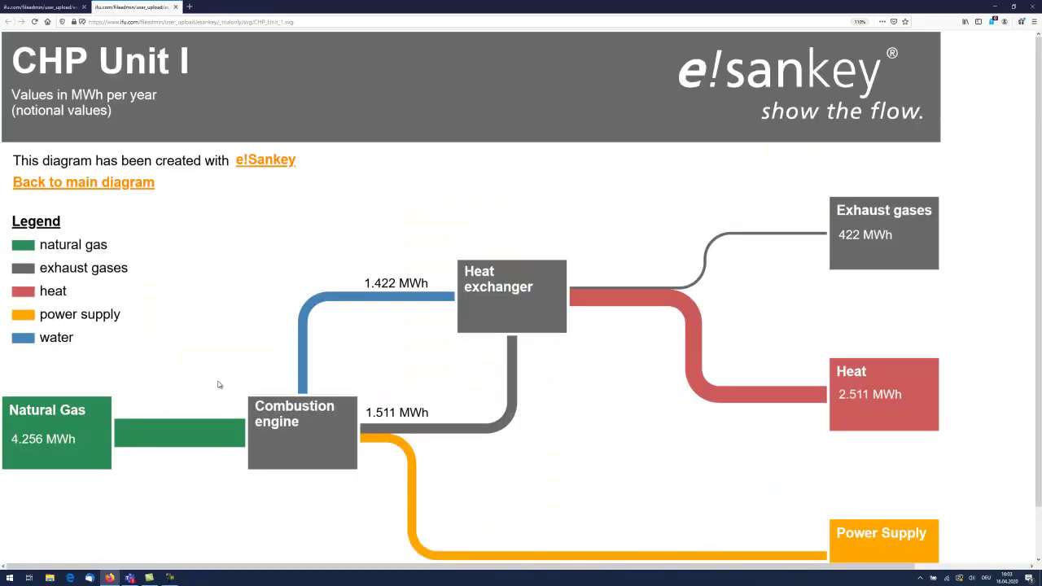
pyautogui.click(72, 8)
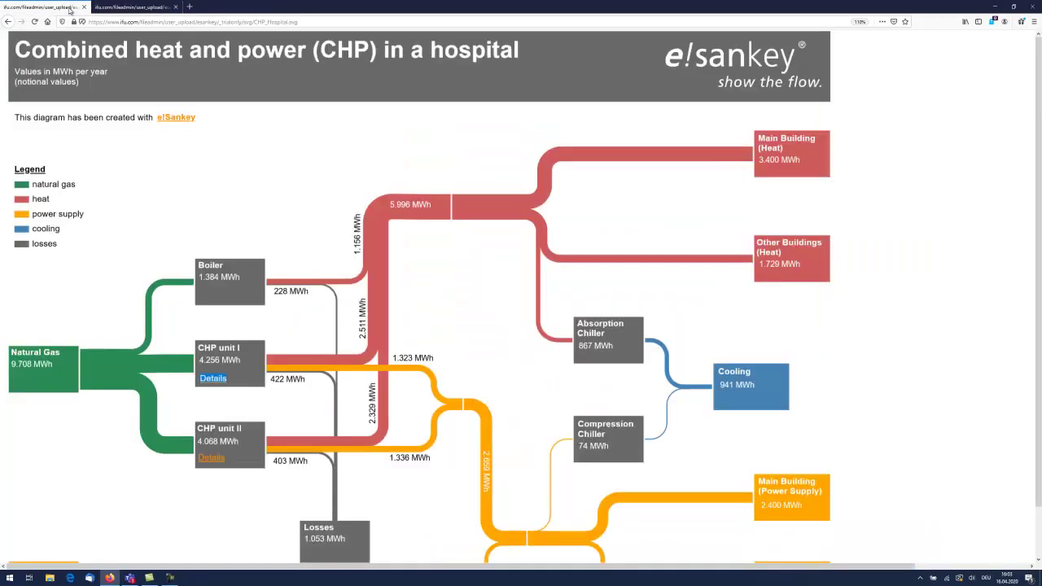
pyautogui.click(175, 118)
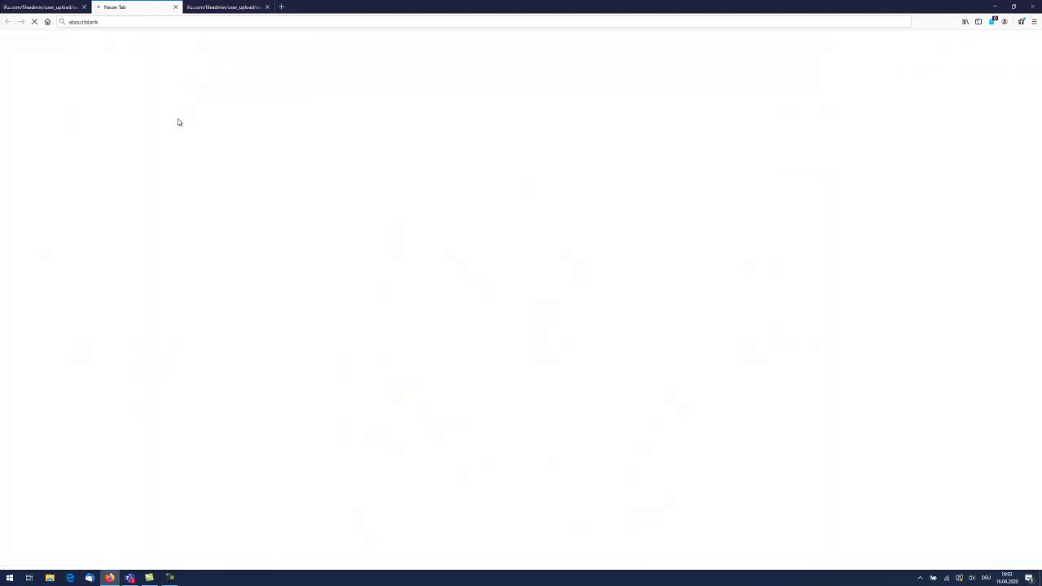